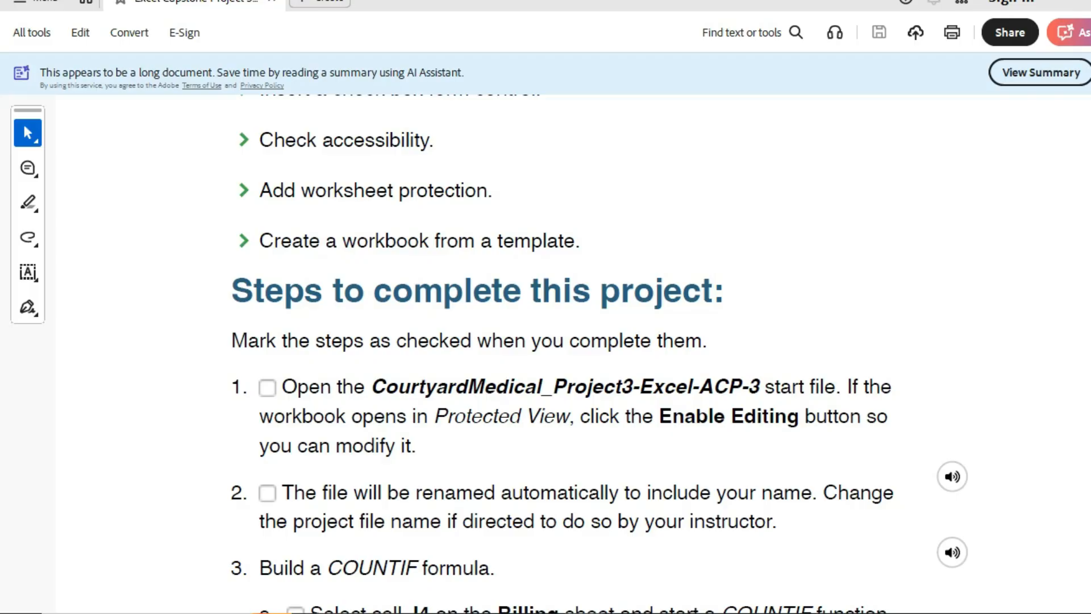
Read the COUNTIF instructions in the project PDF and select cell J4 on the Billing sheet of the Excel workbook.
scroll(600, 333, "down", 1)
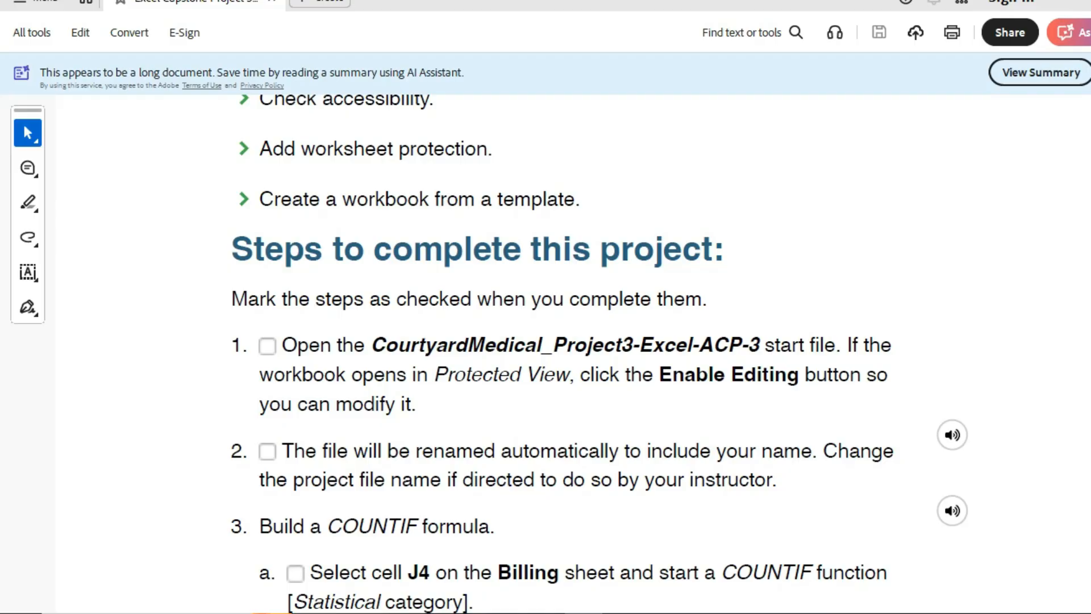
scroll(574, 487, "down", 4)
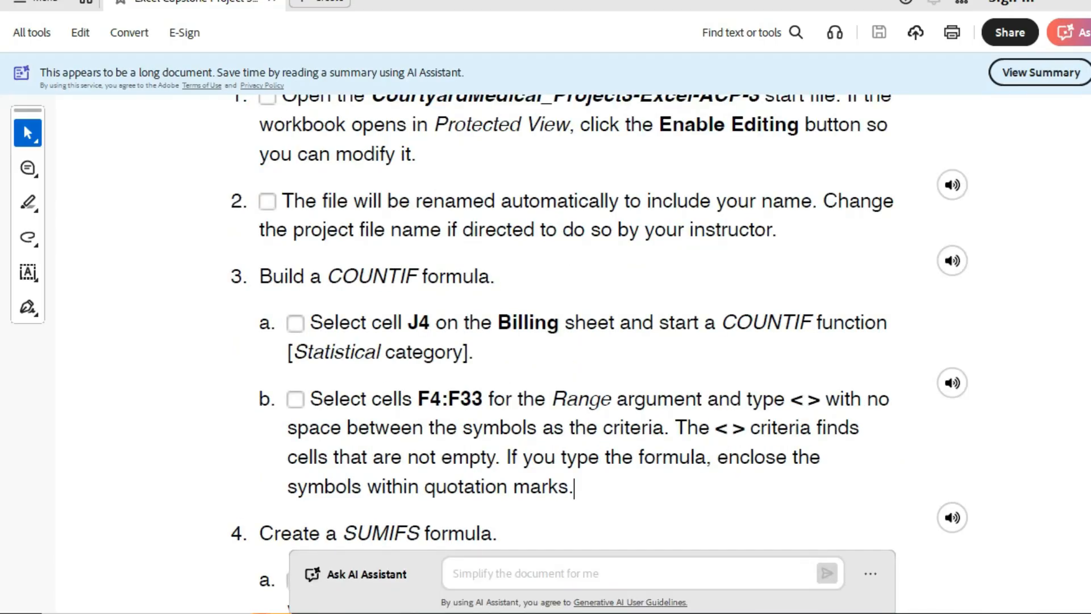
key("alt+Tab")
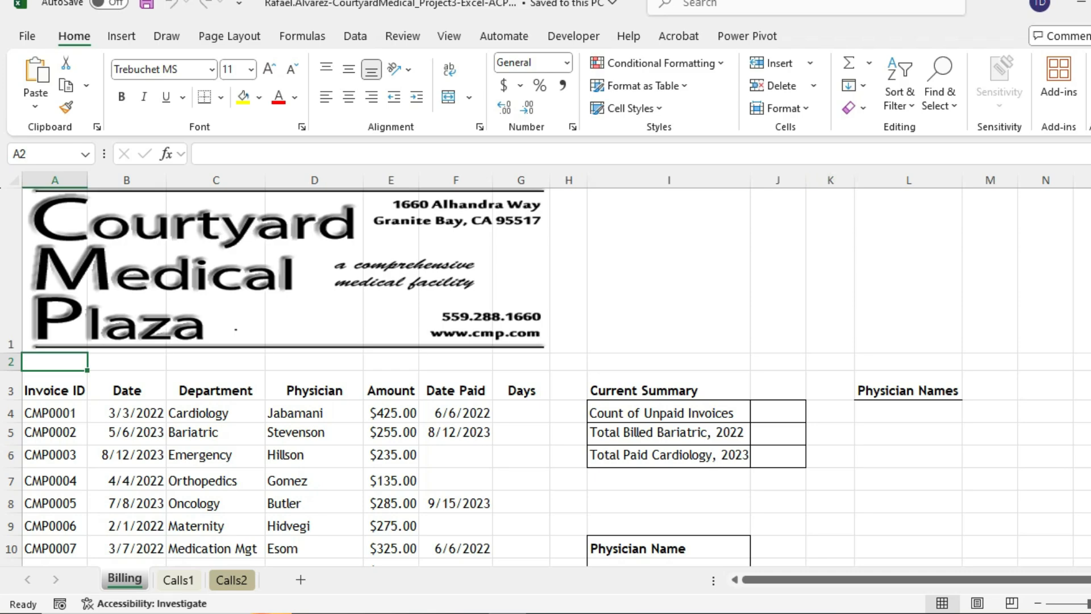
left_click(778, 412)
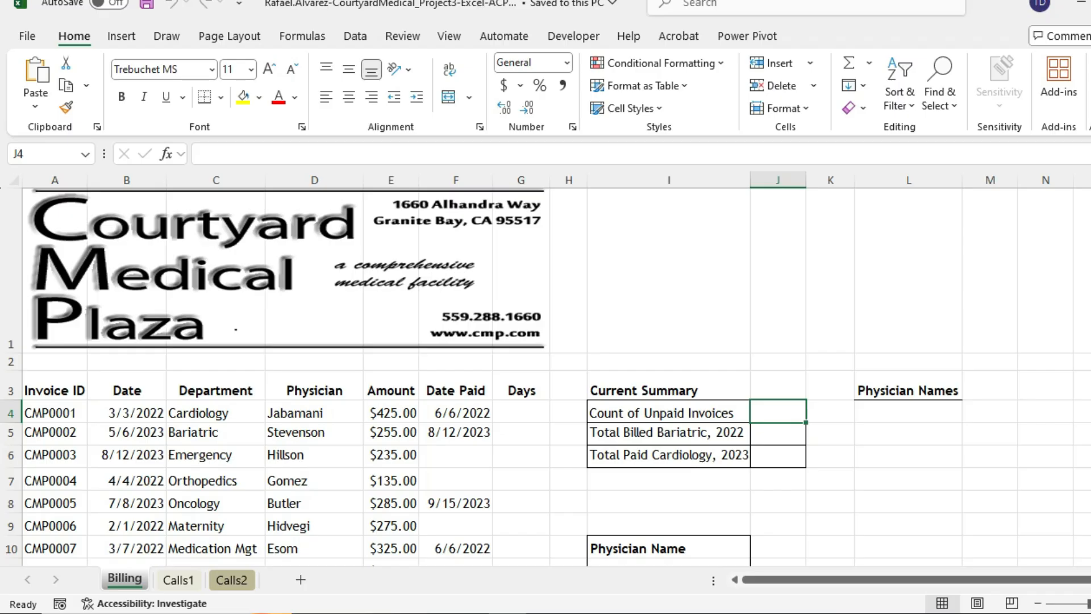
left_click(970, 613)
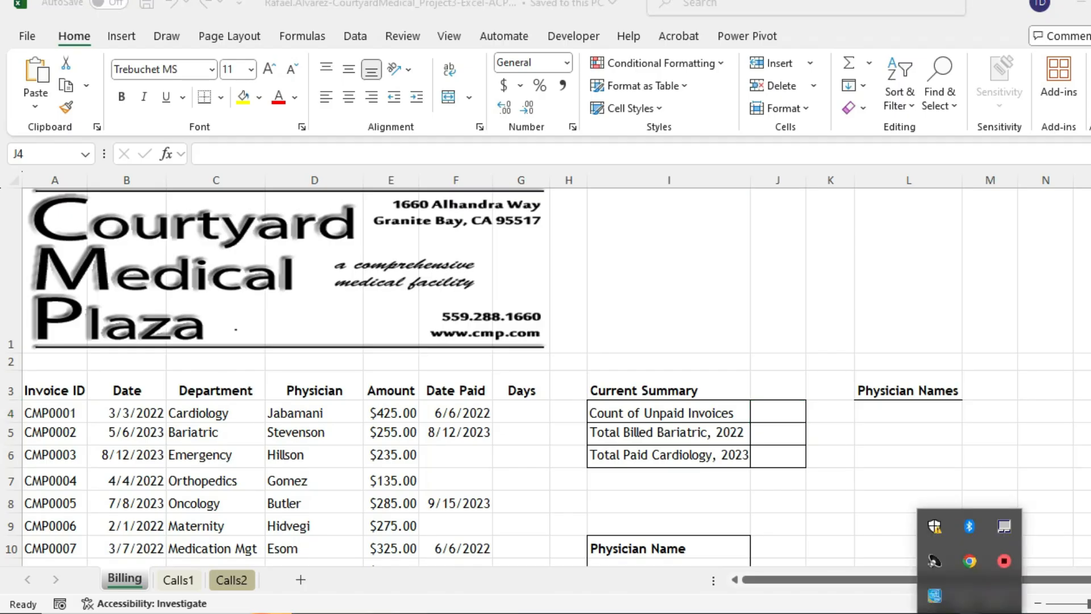
left_click(969, 613)
key("alt+Tab")
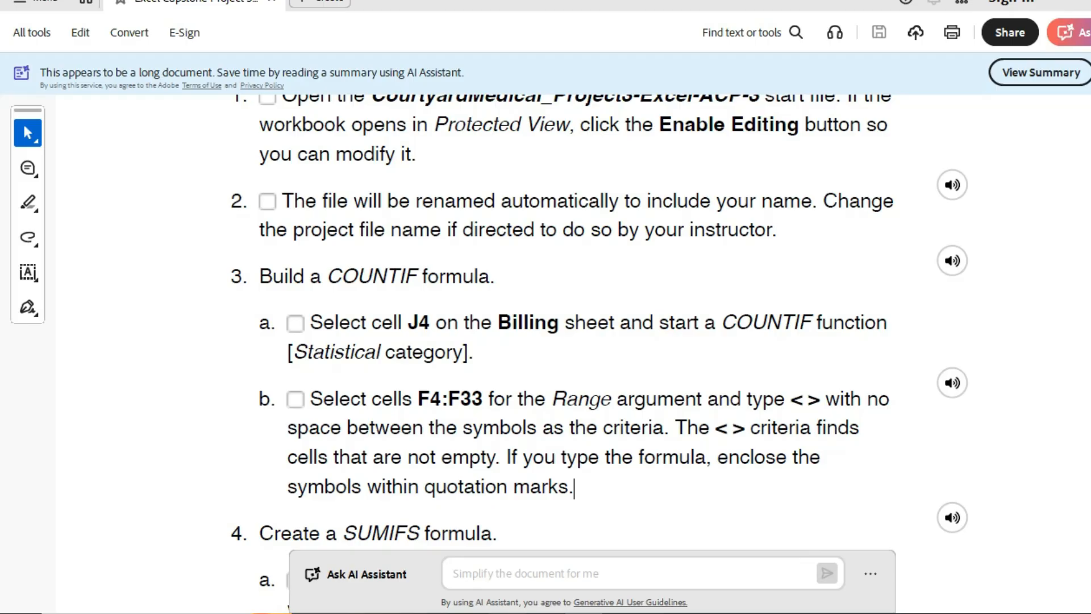
key("alt+Tab")
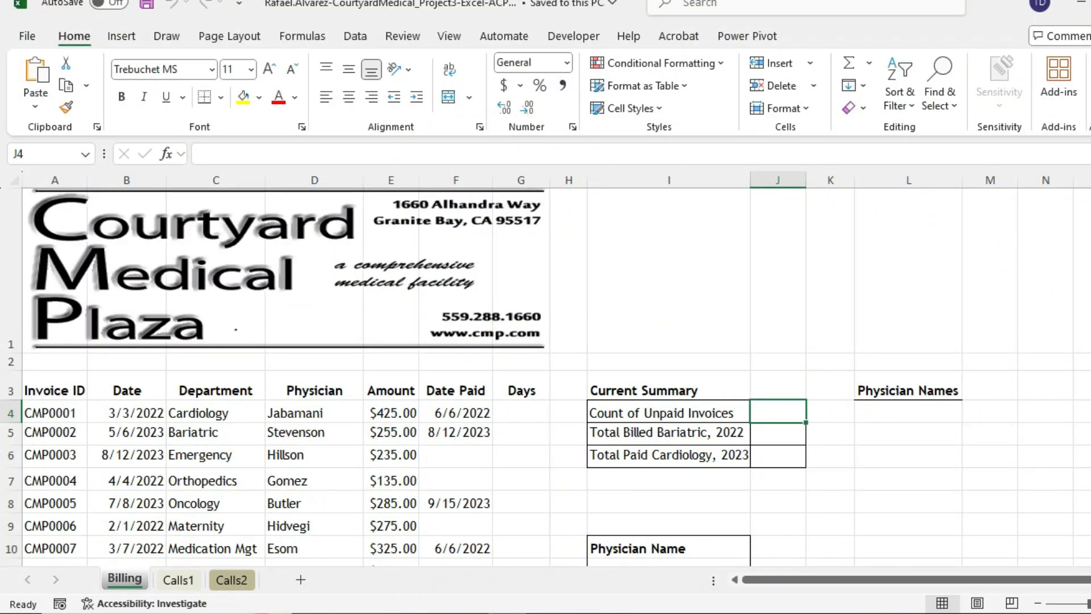
Start a COUNTIF function in cell J4 and open its function arguments.
type("=C")
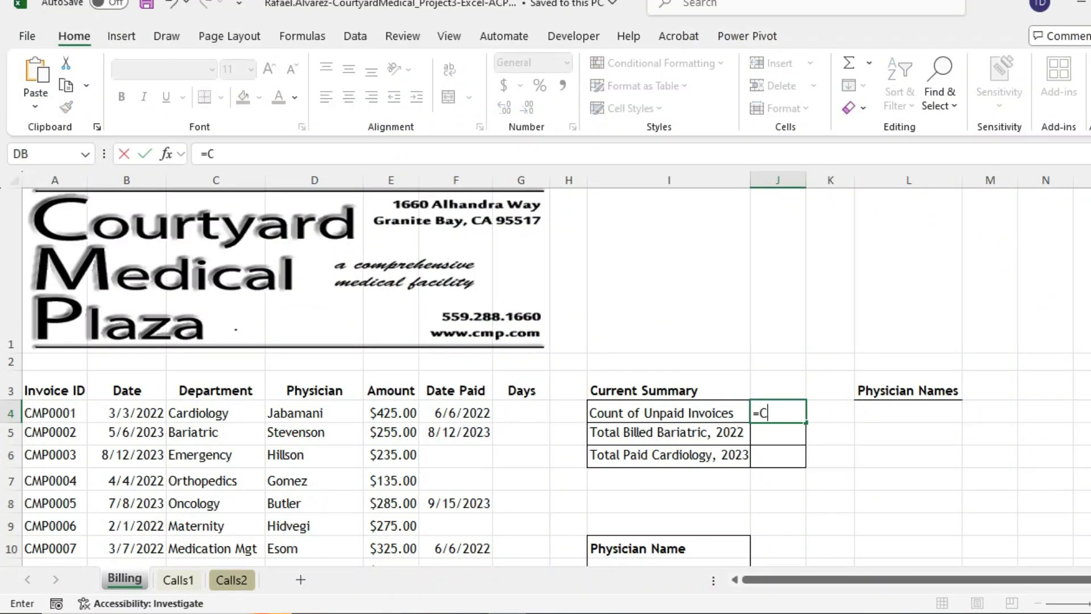
type("OUNT")
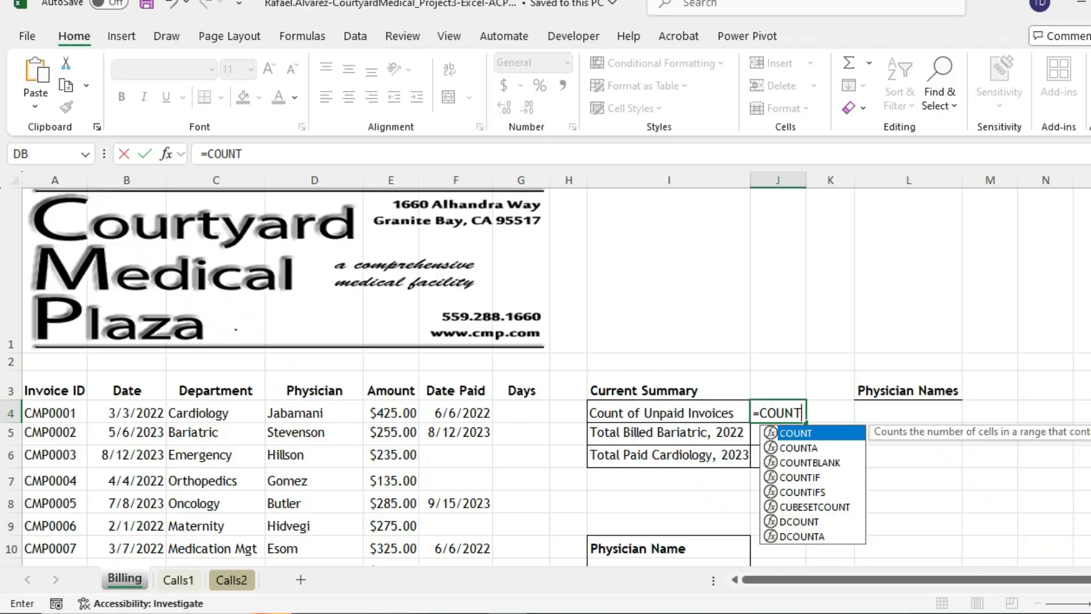
type("IF(")
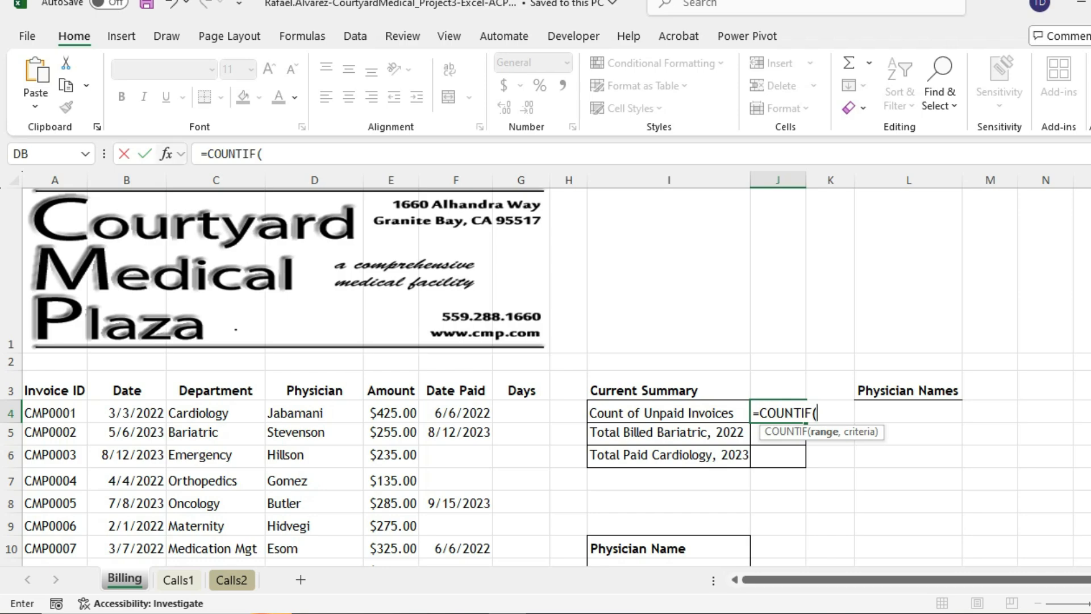
left_click(166, 154)
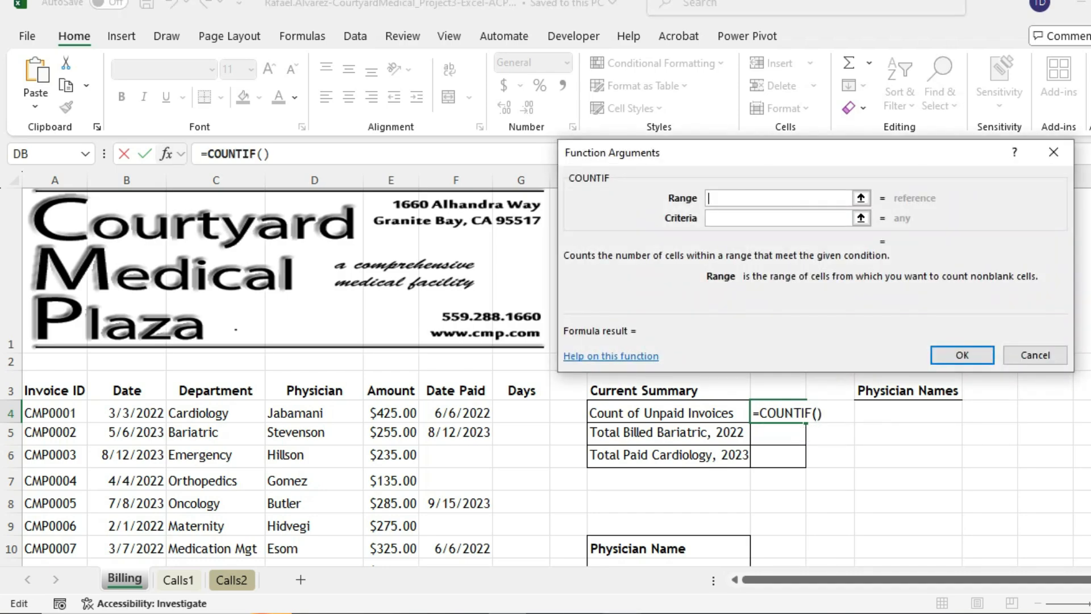
Check the PDF instructions for the range, and set the COUNTIF Range argument to cells F4:F33 in Excel.
left_click(584, 613)
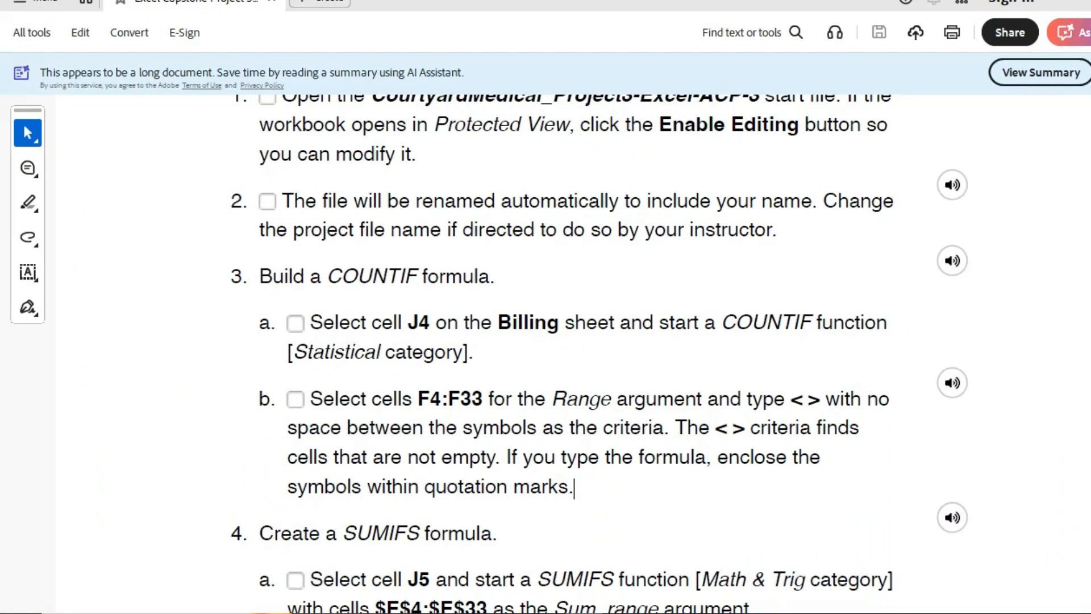
key("alt+Tab")
key("alt+Tab")
key("alt+Tab")
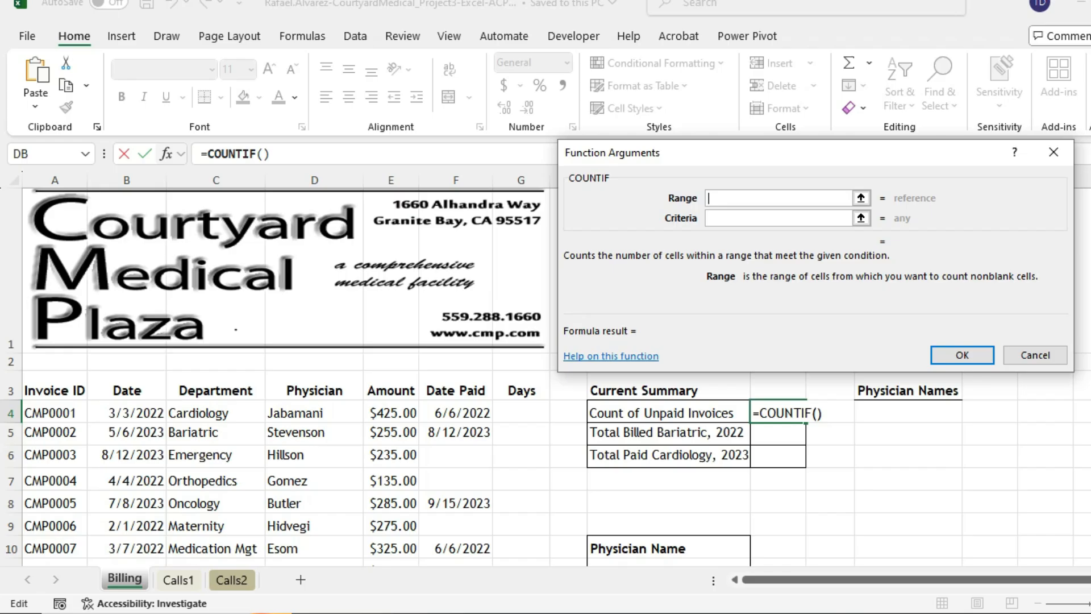
left_click_drag(455, 412, 488, 520)
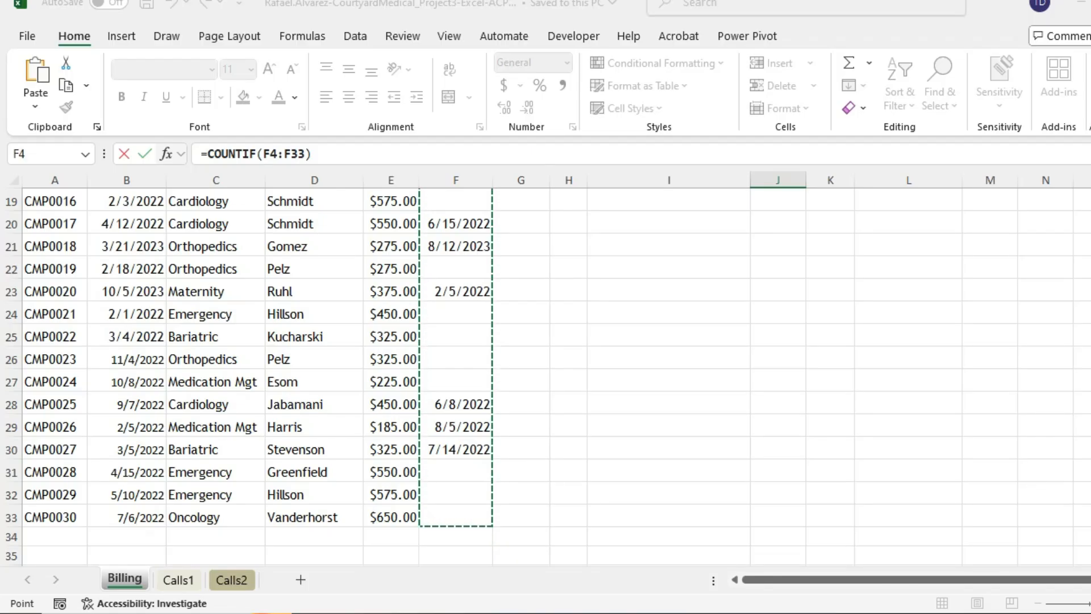
scroll(546, 375, "up", 6)
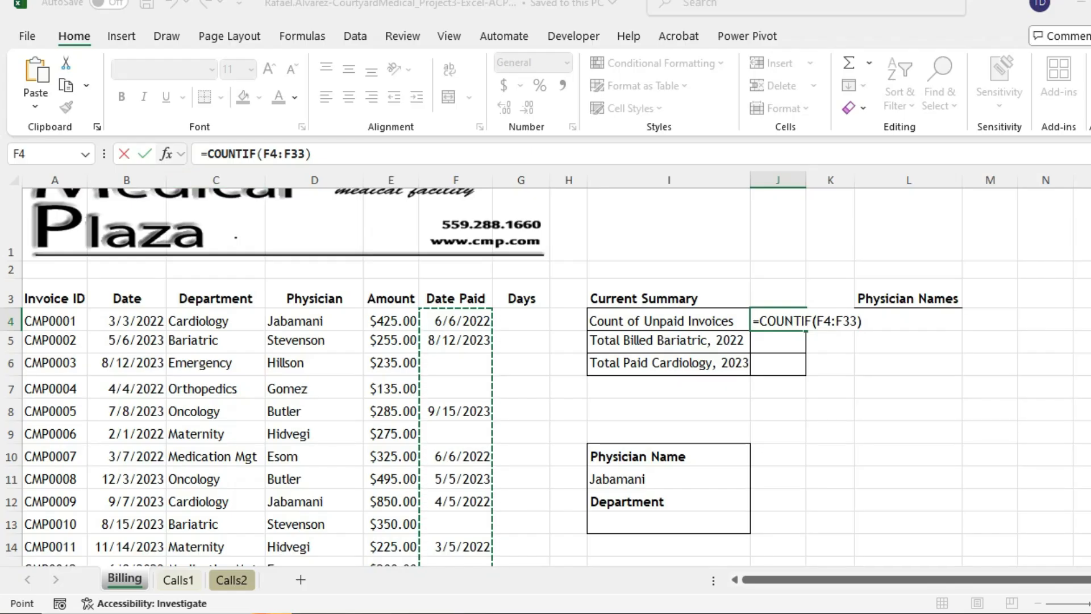
key("Return")
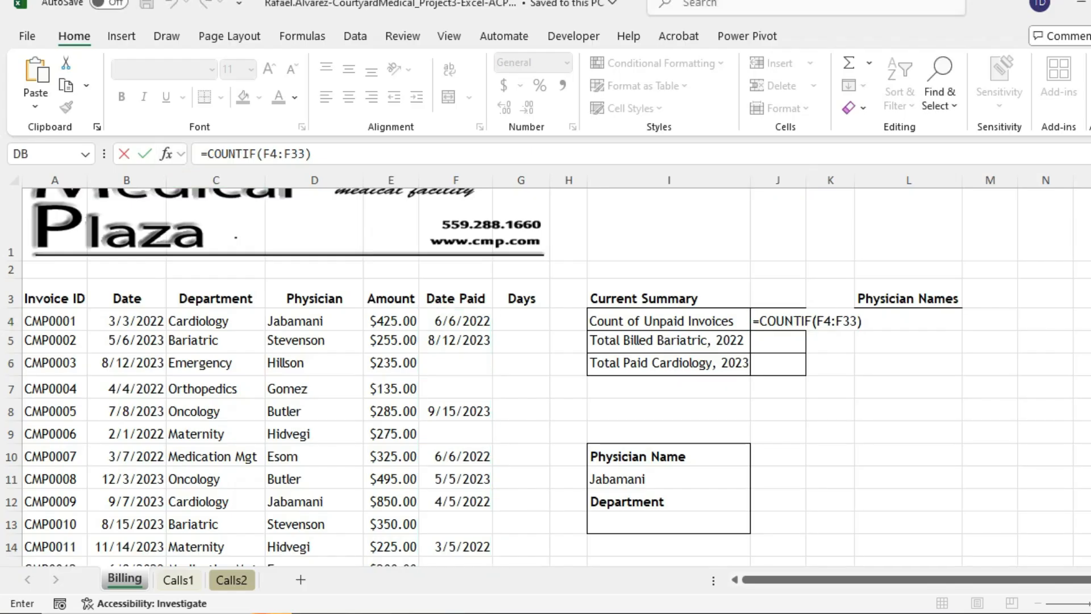
key("Return")
scroll(545, 376, "up", 2)
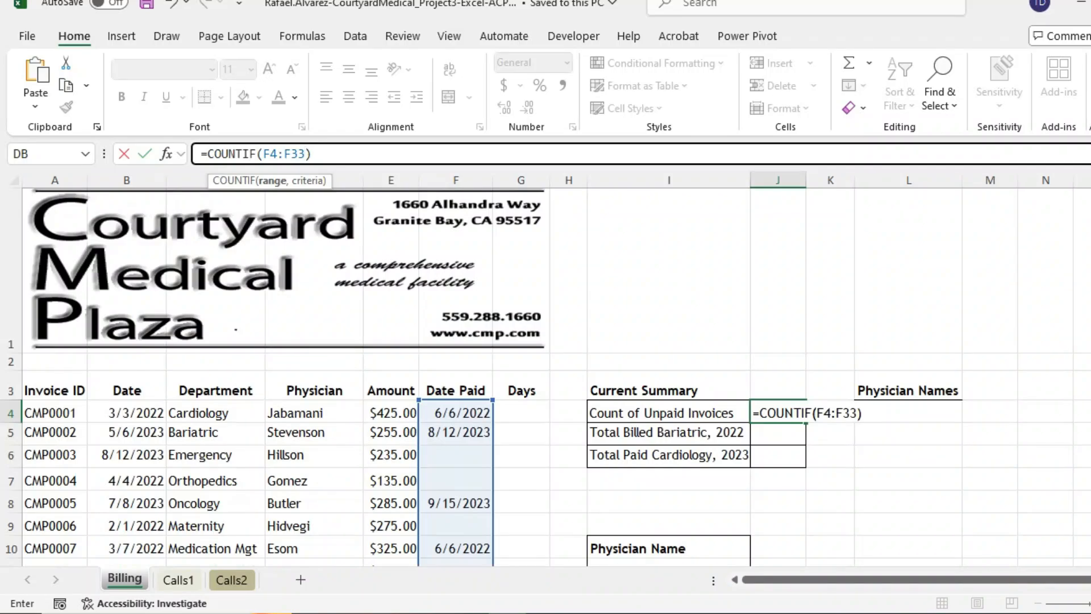
scroll(545, 375, "down", 9)
scroll(545, 375, "up", 4)
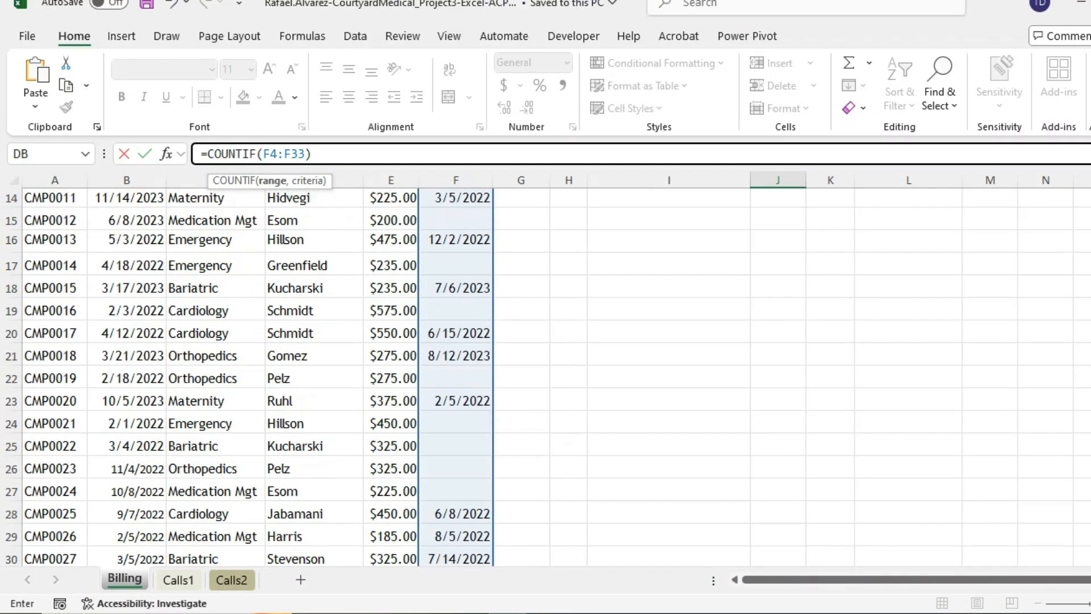
scroll(546, 375, "up", 3)
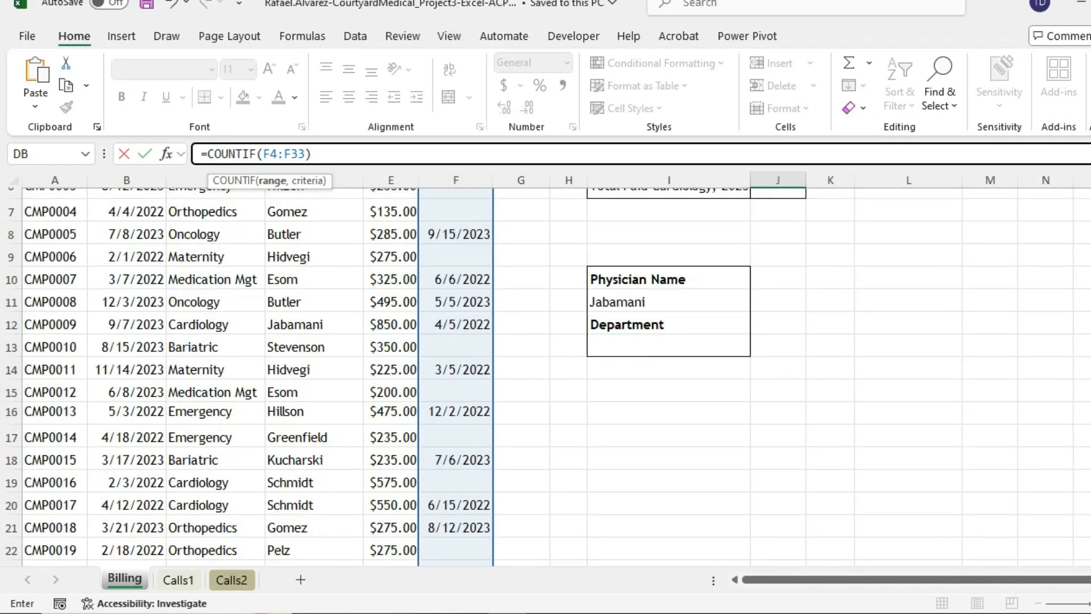
left_click(215, 154)
left_click(306, 154)
left_click(166, 154)
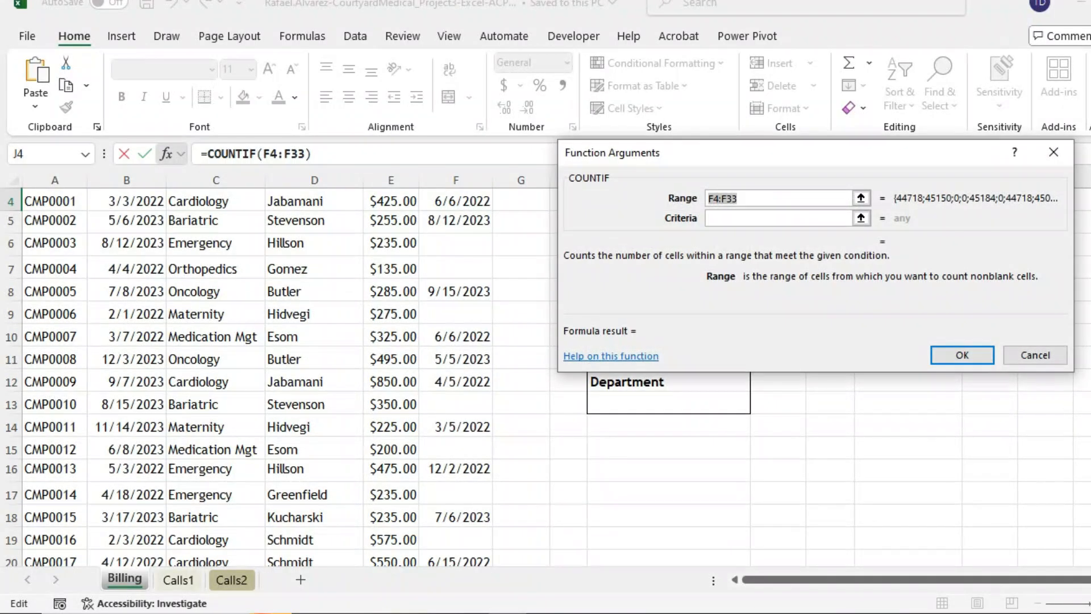
Check the criteria in the PDF instructions, set the COUNTIF Criteria argument to <>, and enter the formula in J4.
left_click(779, 219)
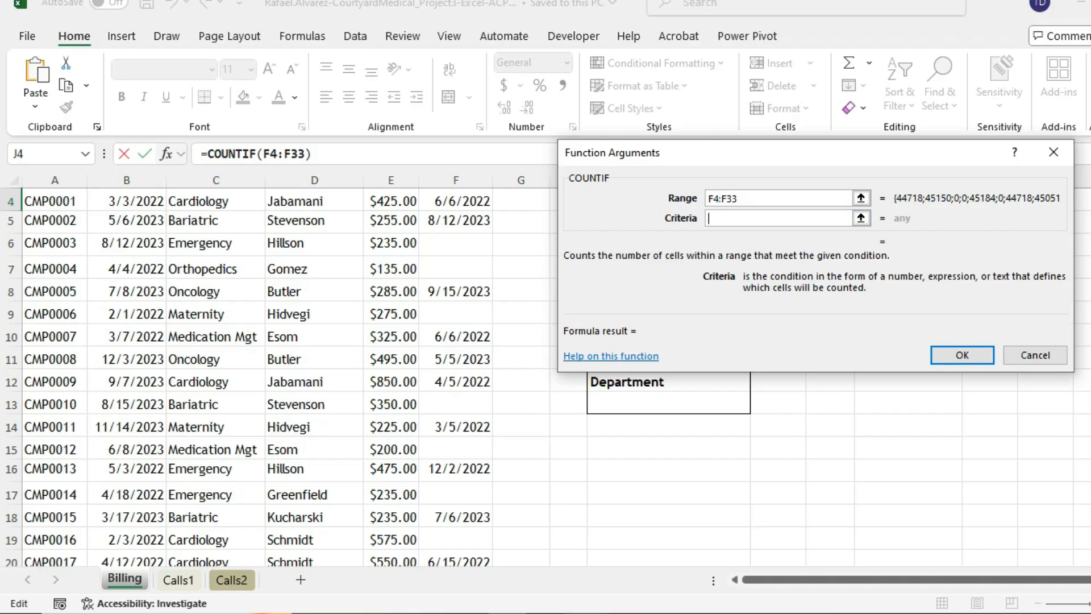
mouse_move(583, 613)
left_click(583, 557)
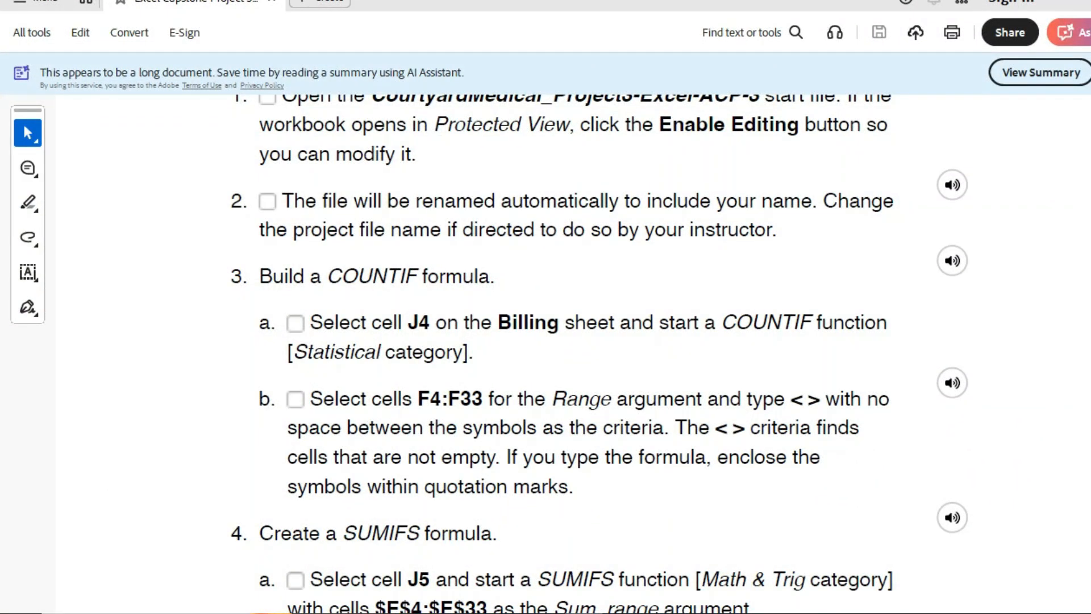
left_click(583, 613)
type("<>")
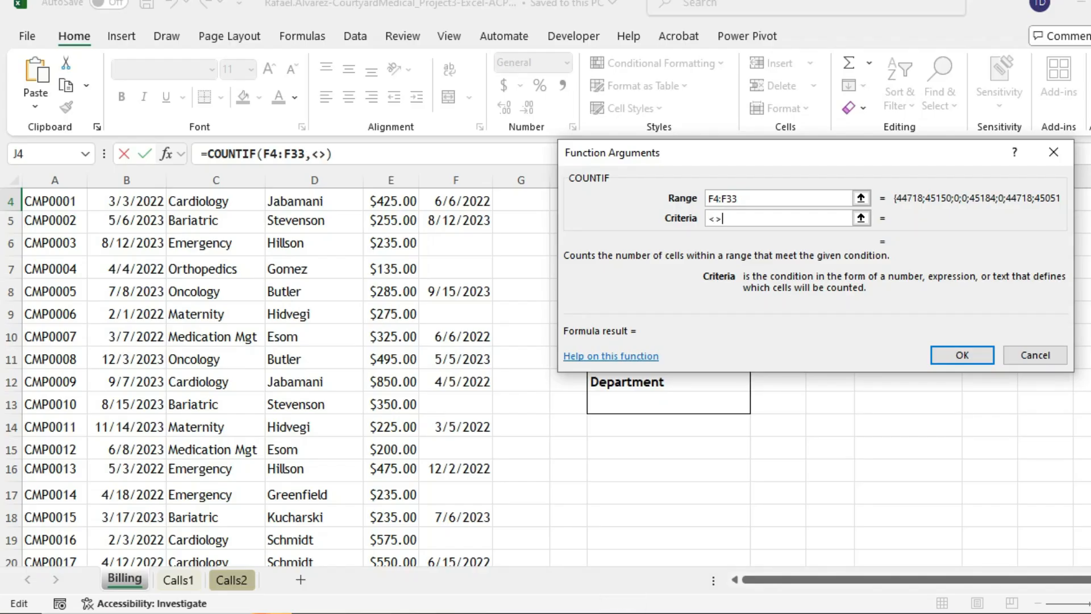
left_click(779, 199)
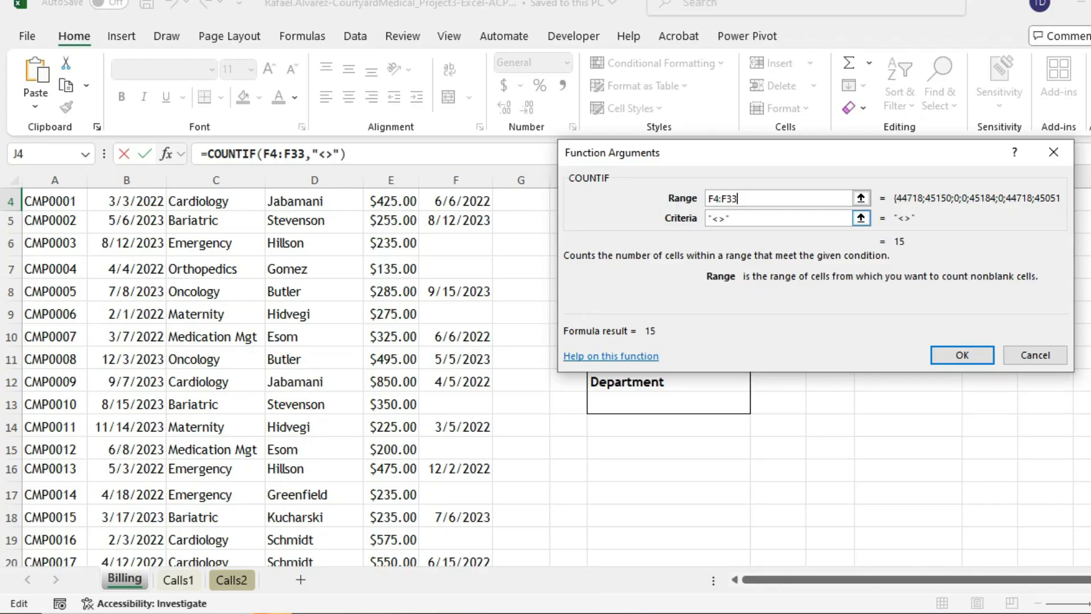
left_click(790, 218)
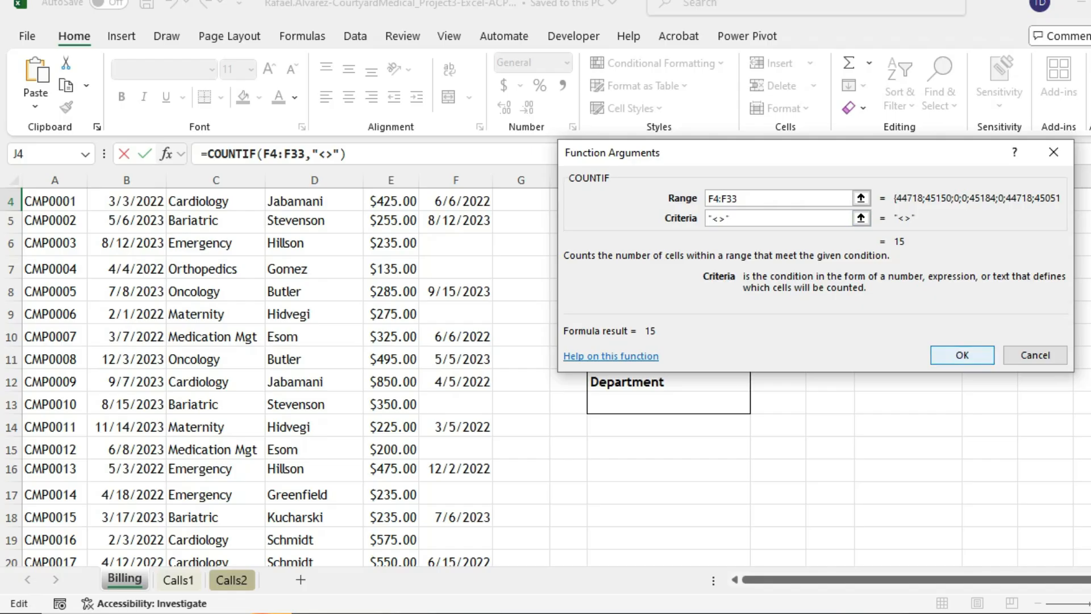
key("Return")
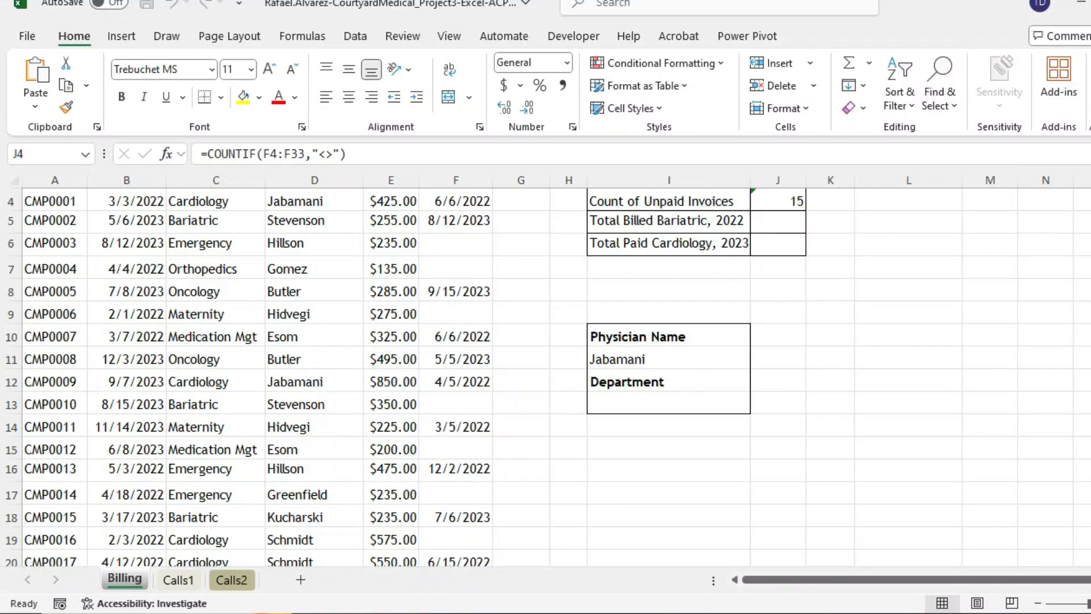
Enter the SUMIFS formula in J5 with sum range $E$4:$E$33, C4:C33 matching "bar*" and B4:B33 matching "<=1/1/23".
scroll(546, 369, "up", 2)
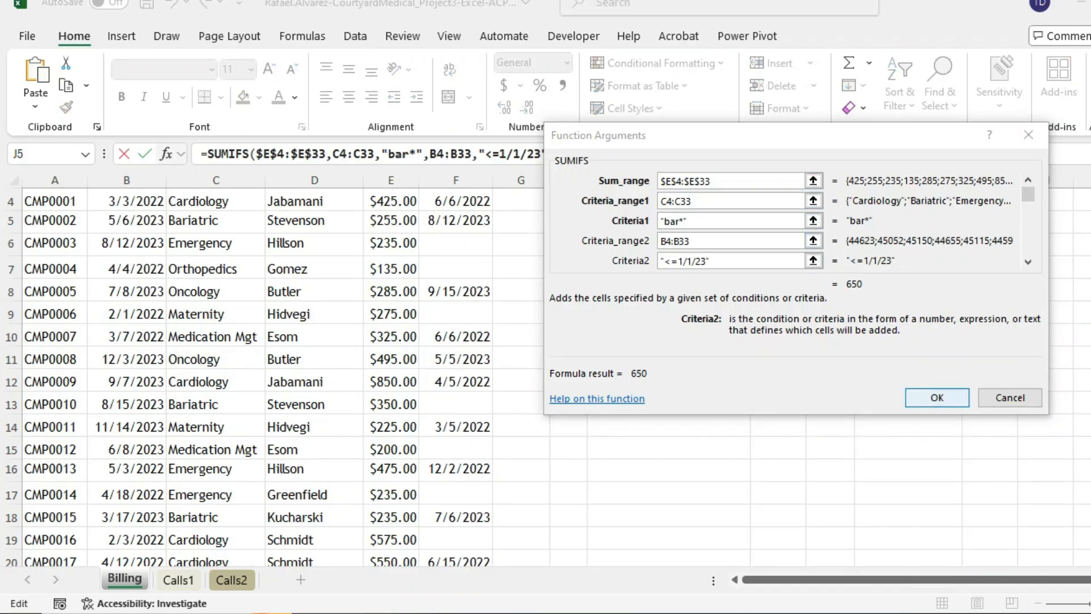
key("Return")
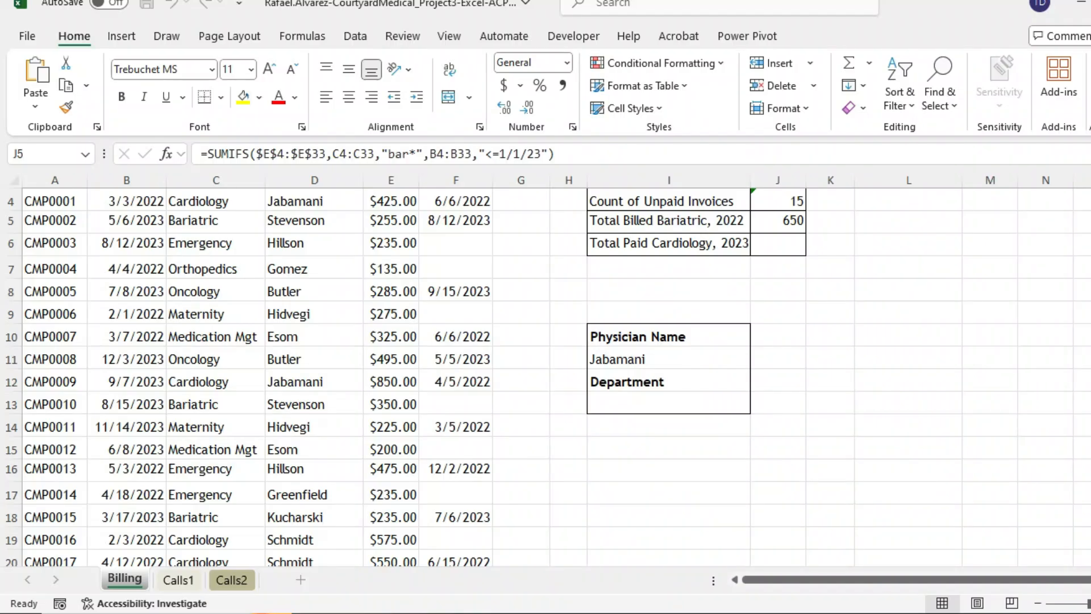
scroll(546, 376, "up", 1)
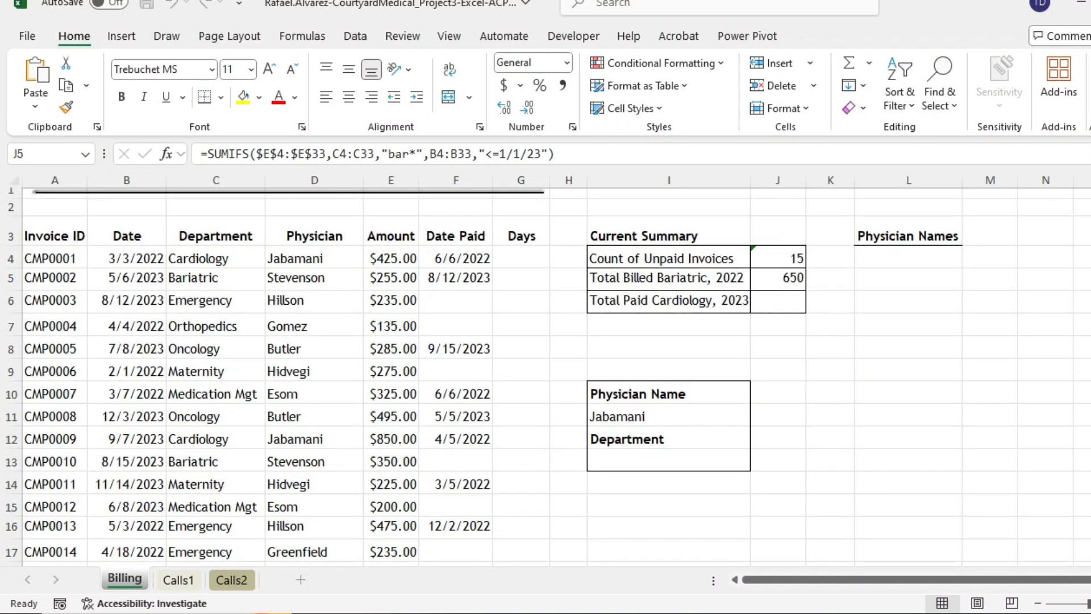
Select cell J6 and review the PDF instructions for creating, copying and editing the SUMIFS formula.
left_click(778, 301)
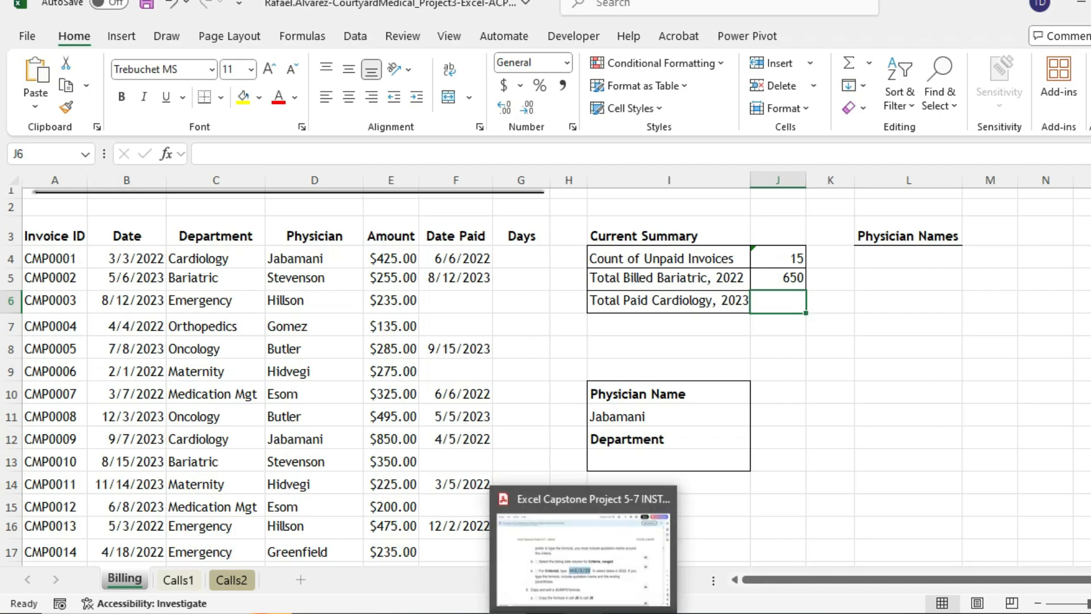
left_click(583, 613)
scroll(546, 341, "up", 5)
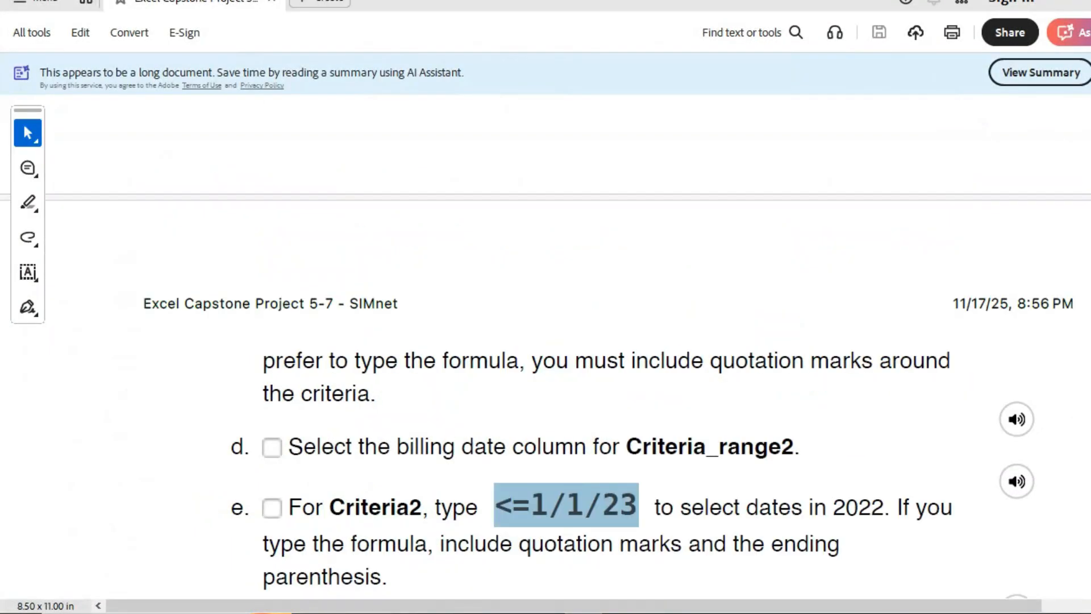
scroll(546, 341, "up", 5)
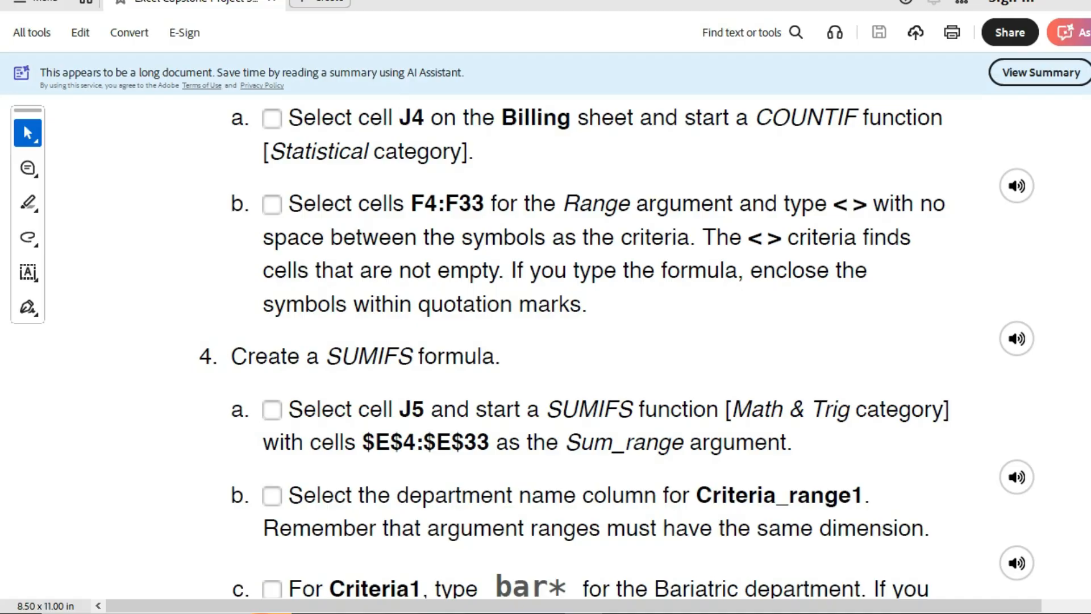
scroll(546, 341, "down", 10)
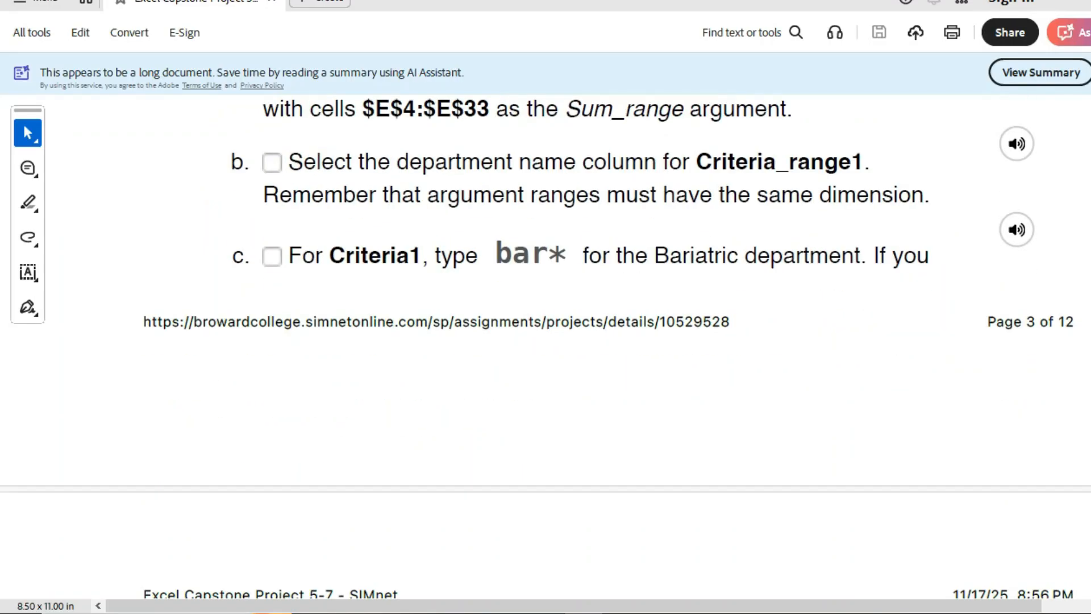
scroll(545, 341, "down", 2)
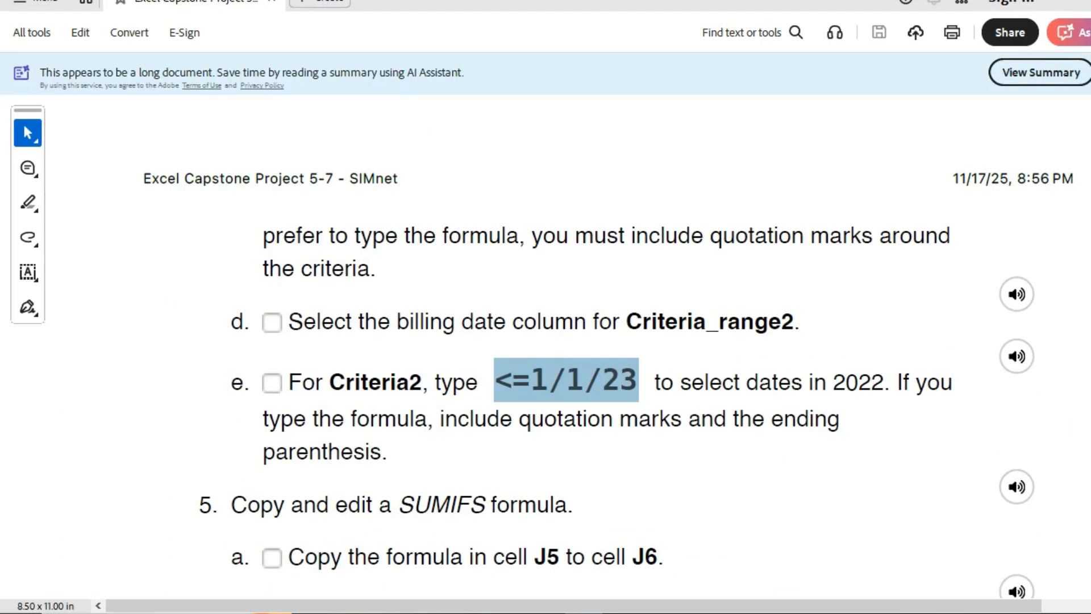
scroll(546, 341, "down", 4)
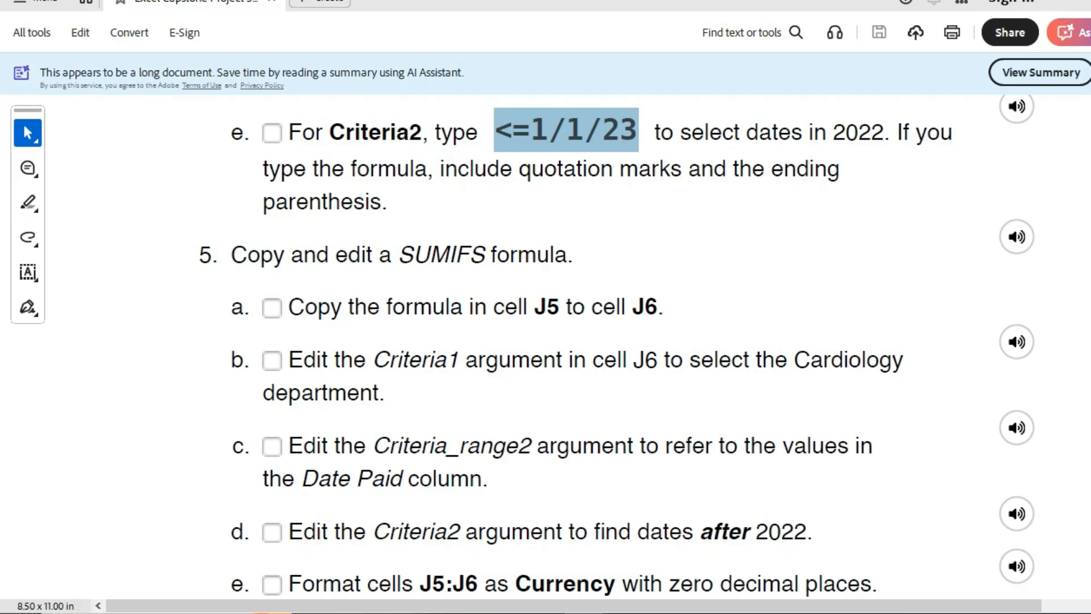
Review step 5 of the PDF instructions, and copy the SUMIFS formula from cell J5 into cell J6 in Excel.
scroll(546, 341, "down", 1)
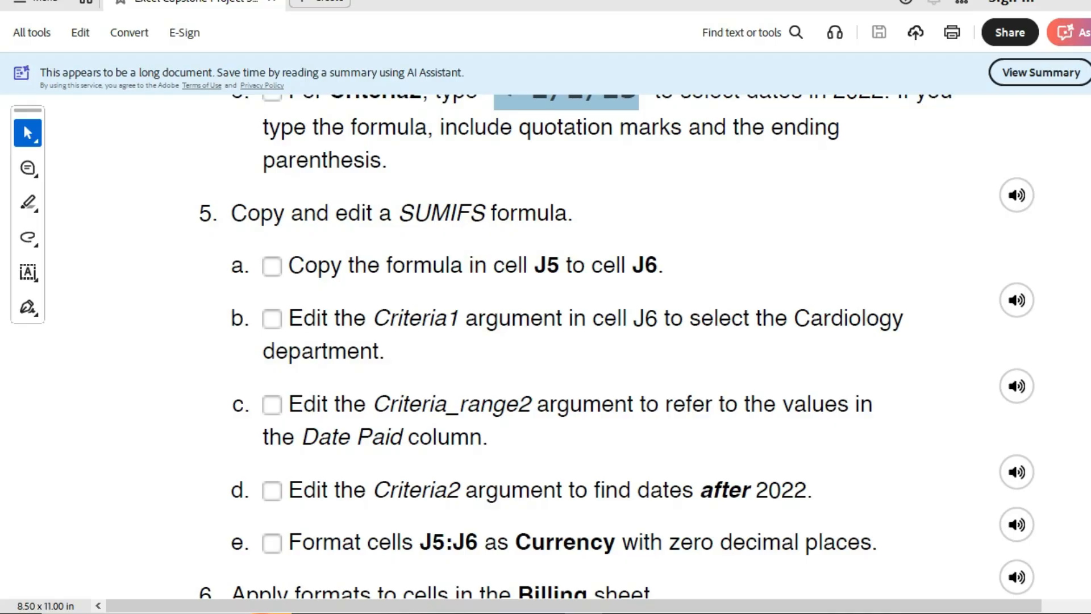
key("alt+Tab")
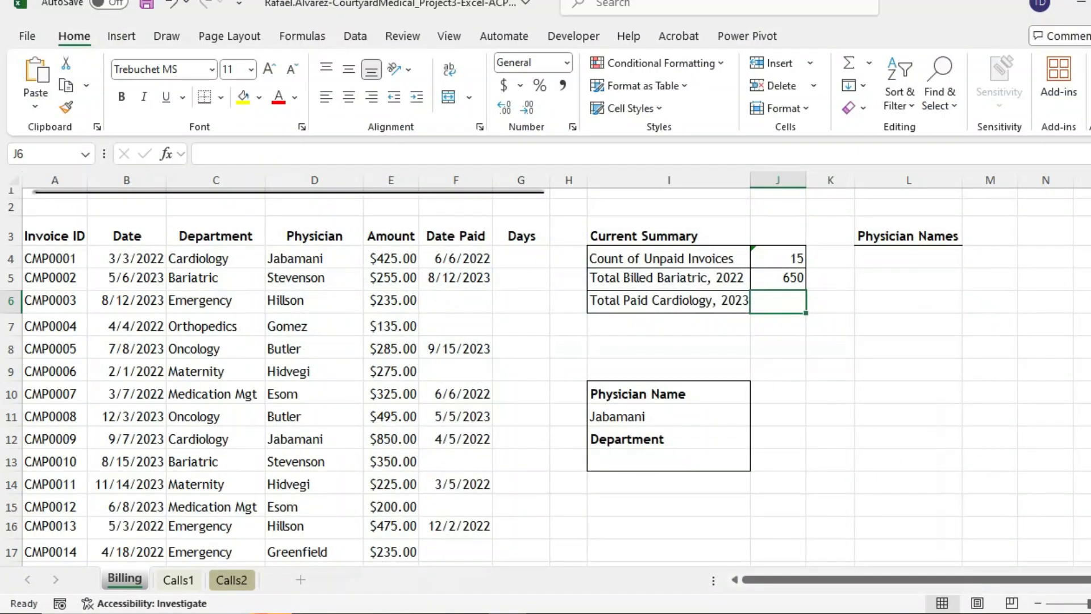
left_click(778, 278)
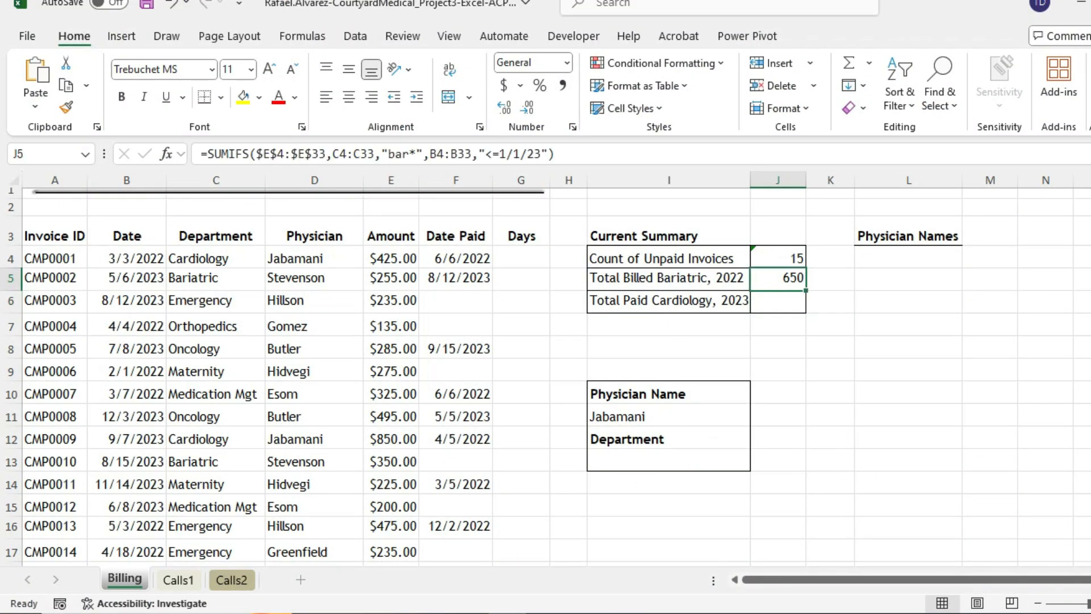
left_click(574, 154)
key("ctrl+a")
key("ctrl+c")
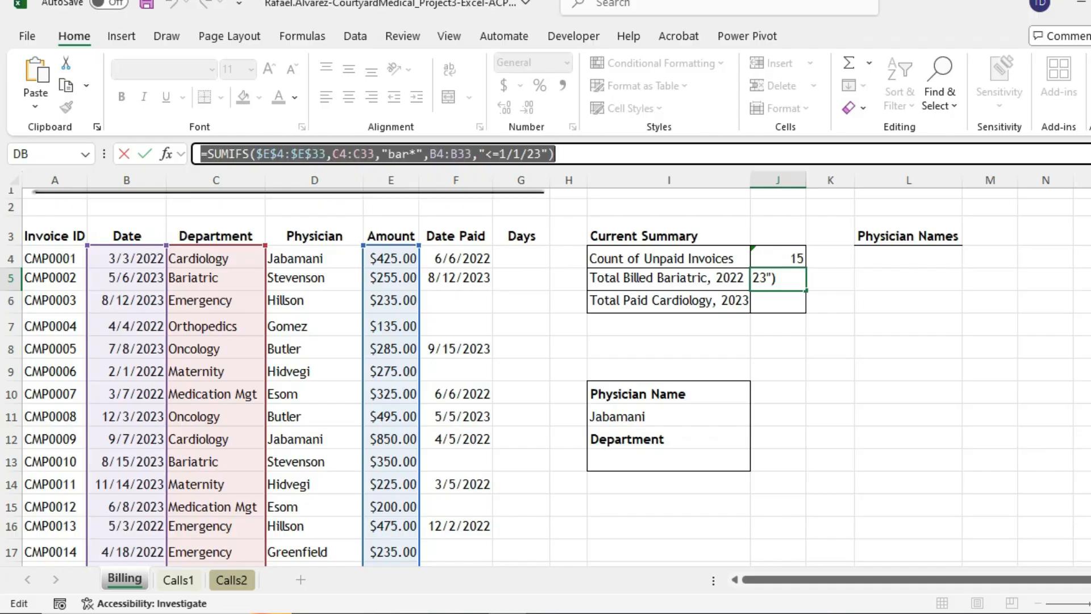
key("Return")
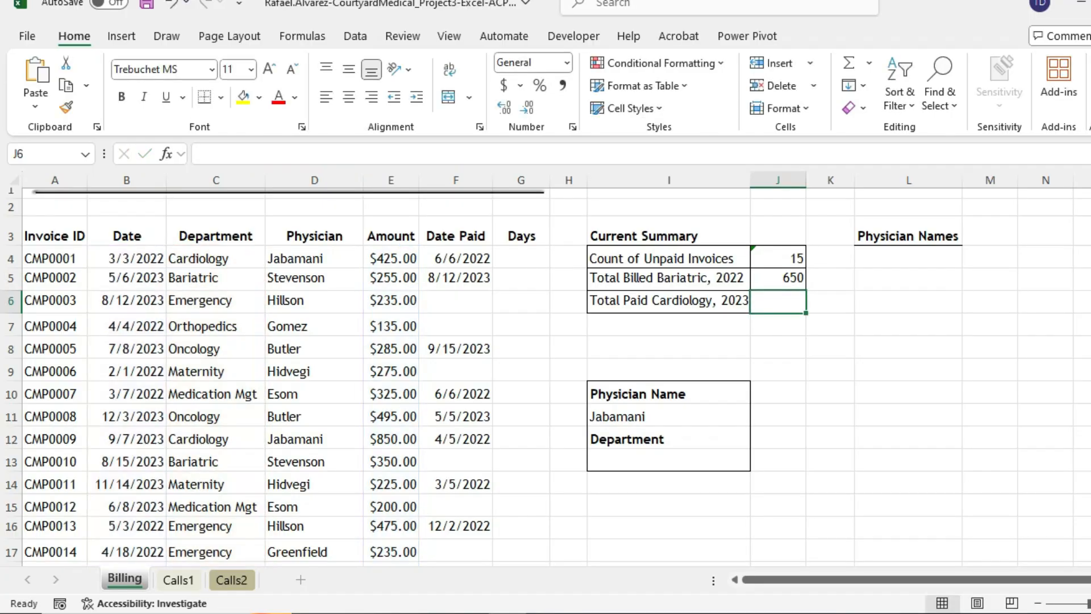
left_click(203, 154)
key("ctrl+v")
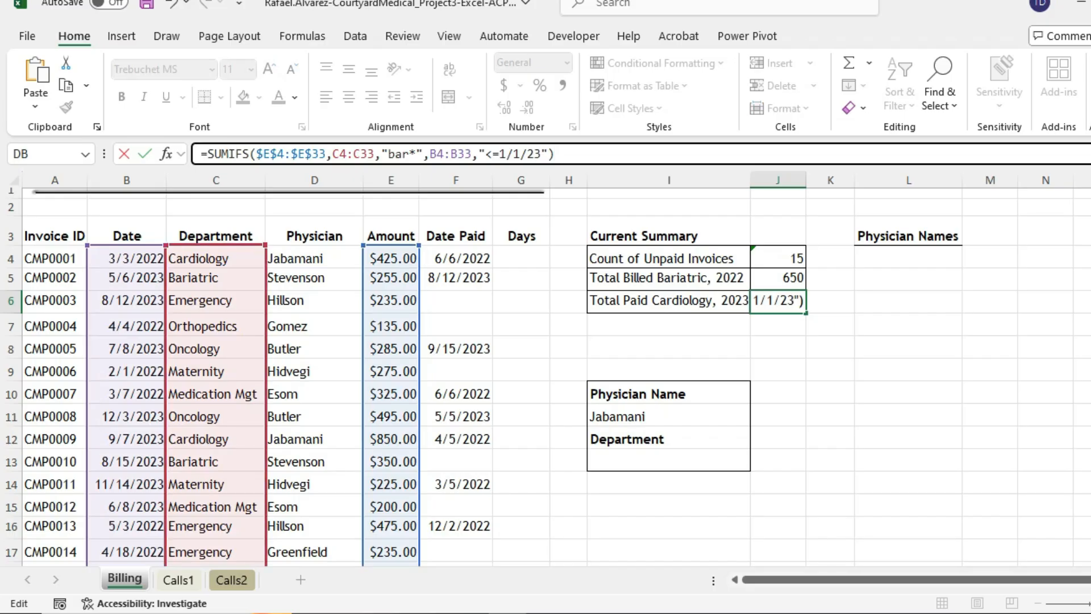
Edit the SUMIFS function arguments for cell J6, setting Criteria1 to cell C4 for the Cardiology department.
left_click(166, 154)
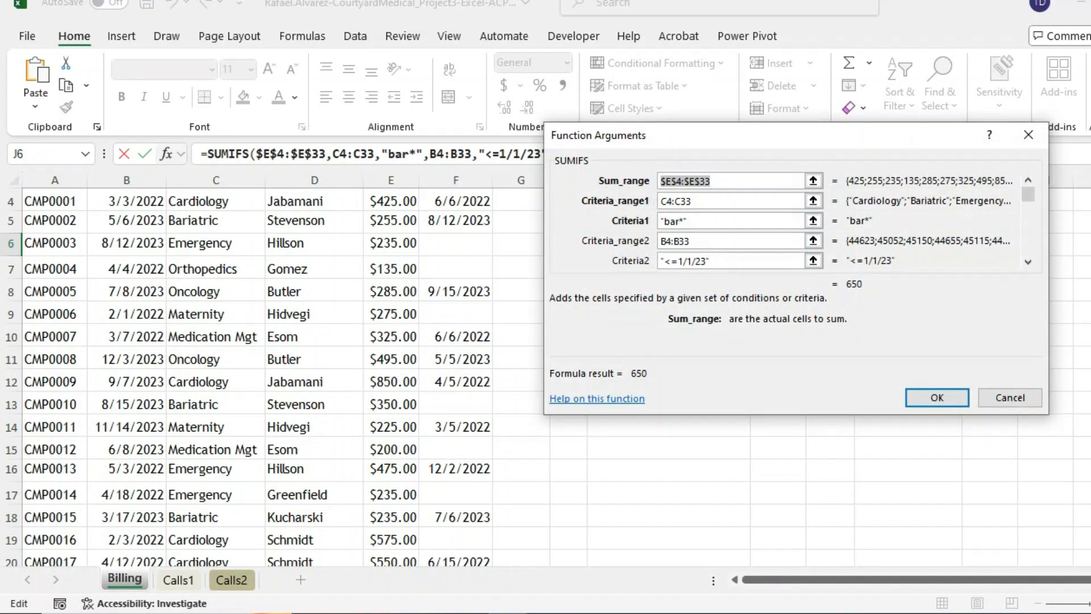
left_click(664, 221)
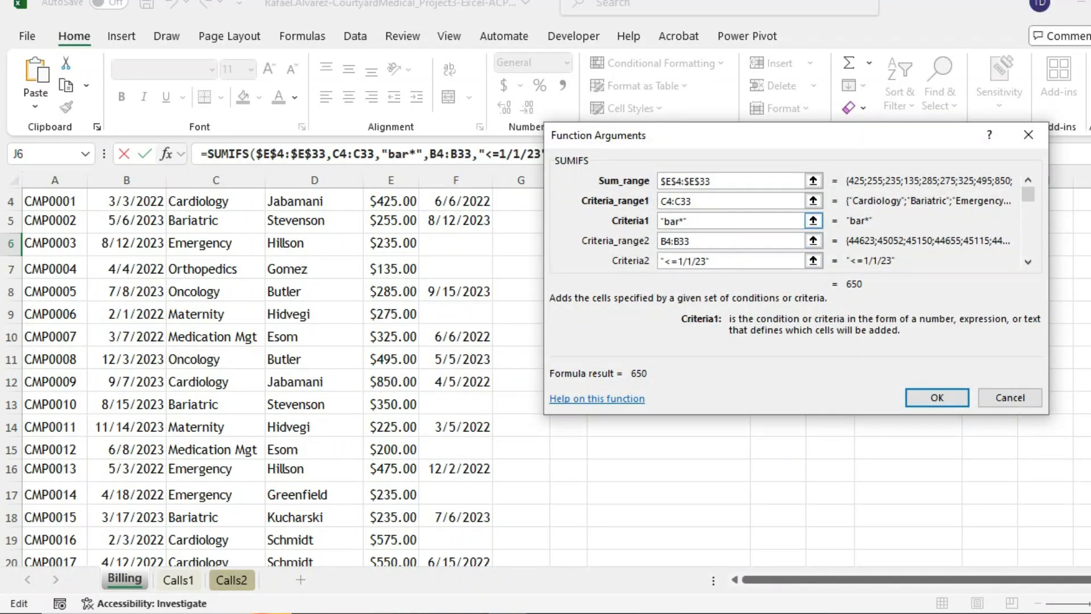
key("shift+End")
scroll(273, 364, "up", 1)
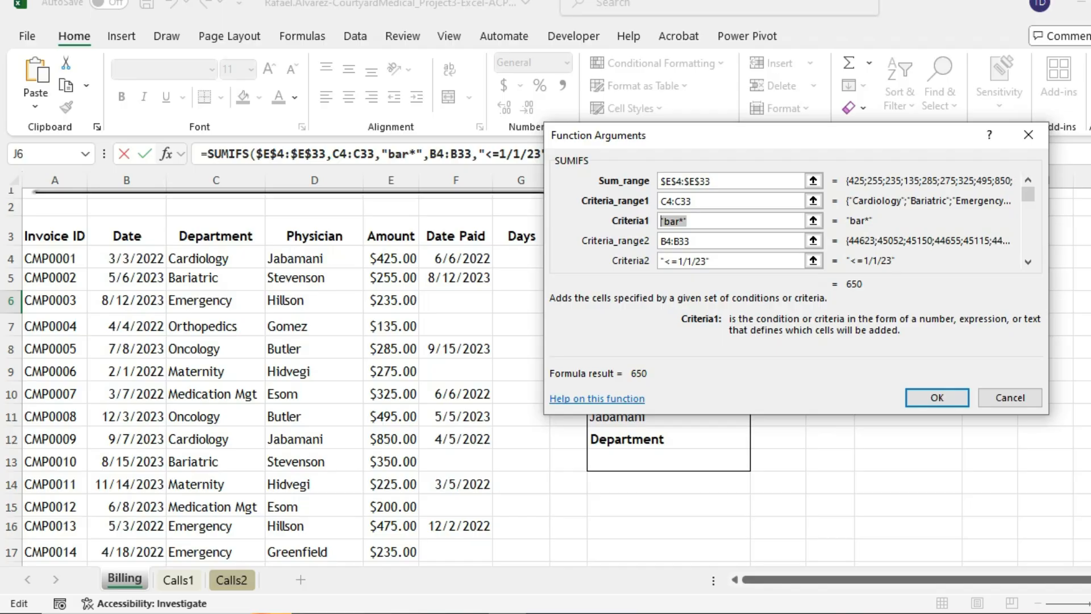
left_click(215, 259)
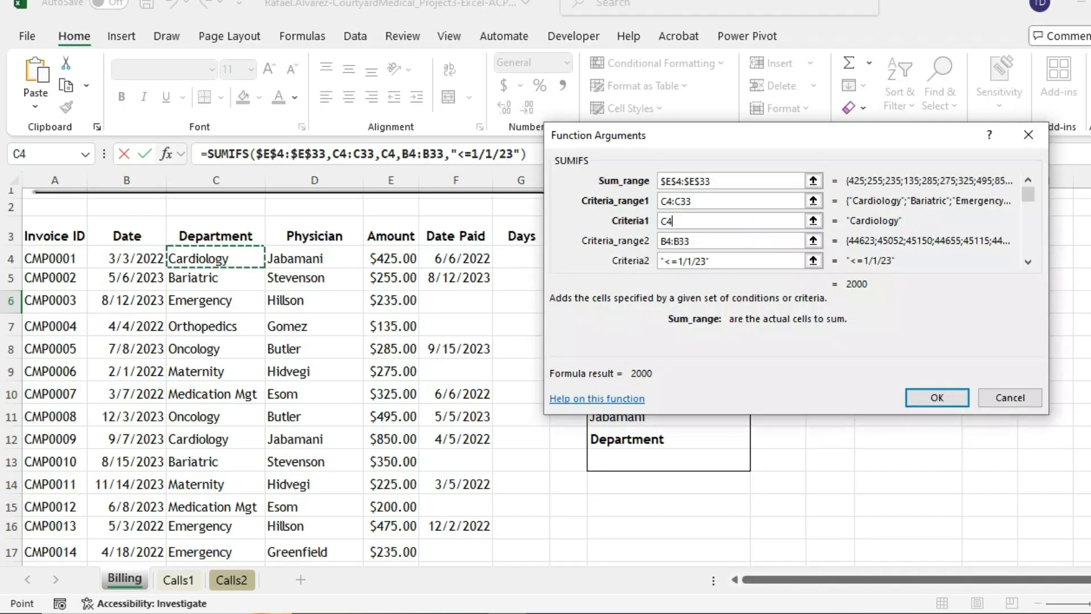
Check the remaining SUMIFS edits in the PDF instructions, and set Criteria_range2 to the Date Paid cells F4:F33 in Excel.
mouse_move(584, 613)
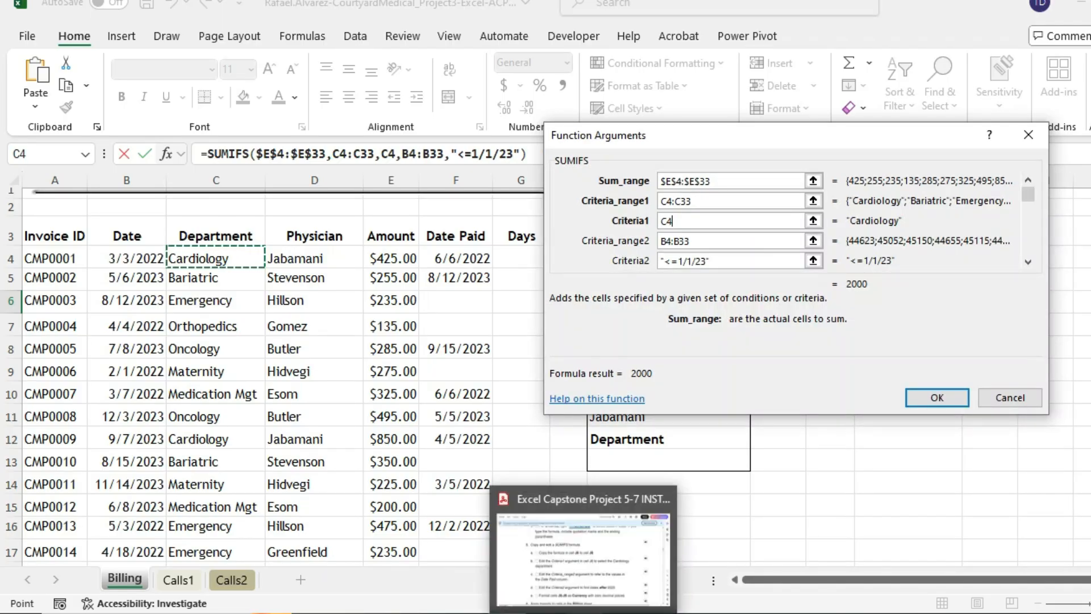
left_click(584, 560)
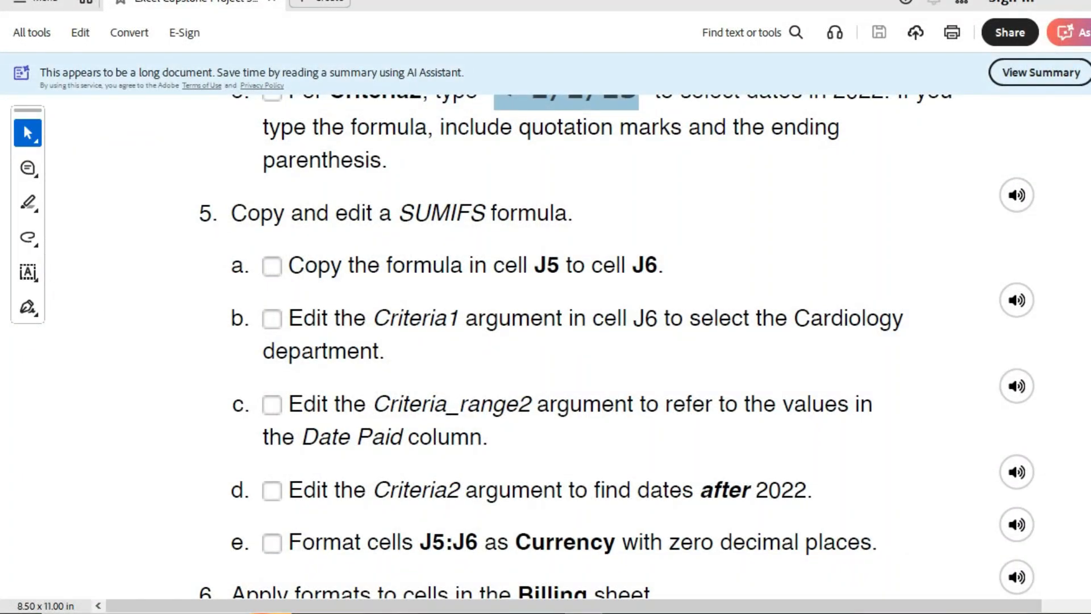
scroll(617, 325, "down", 1)
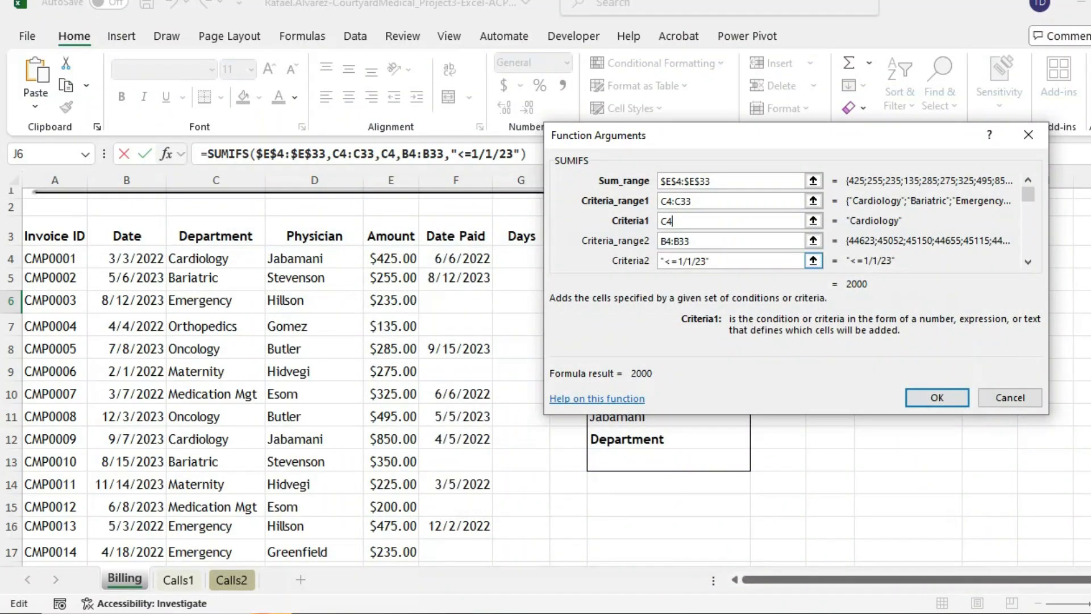
left_click_drag(701, 241, 660, 241)
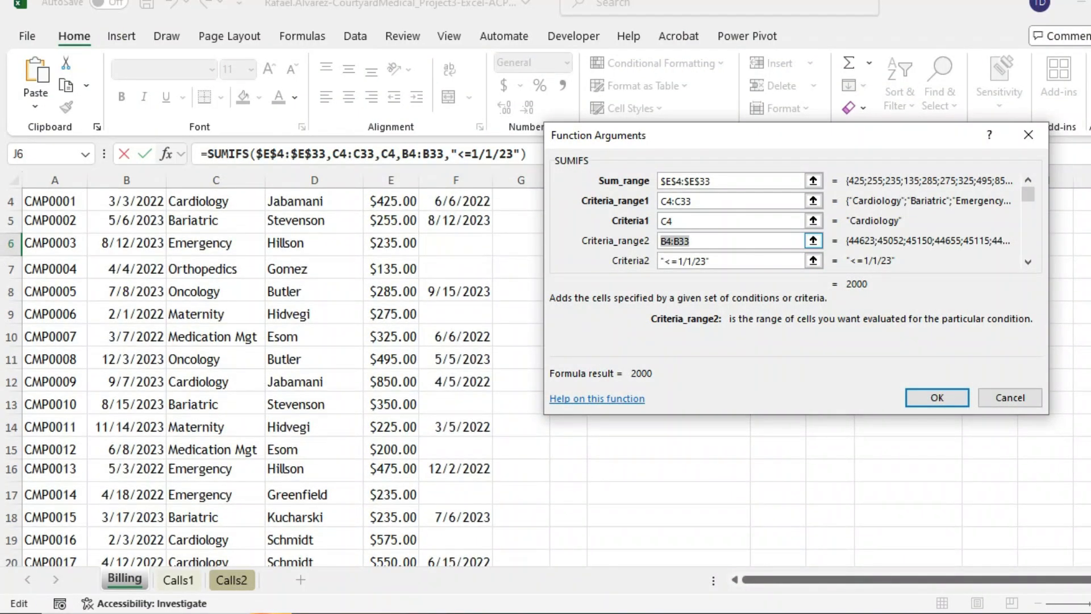
scroll(273, 369, "up", 2)
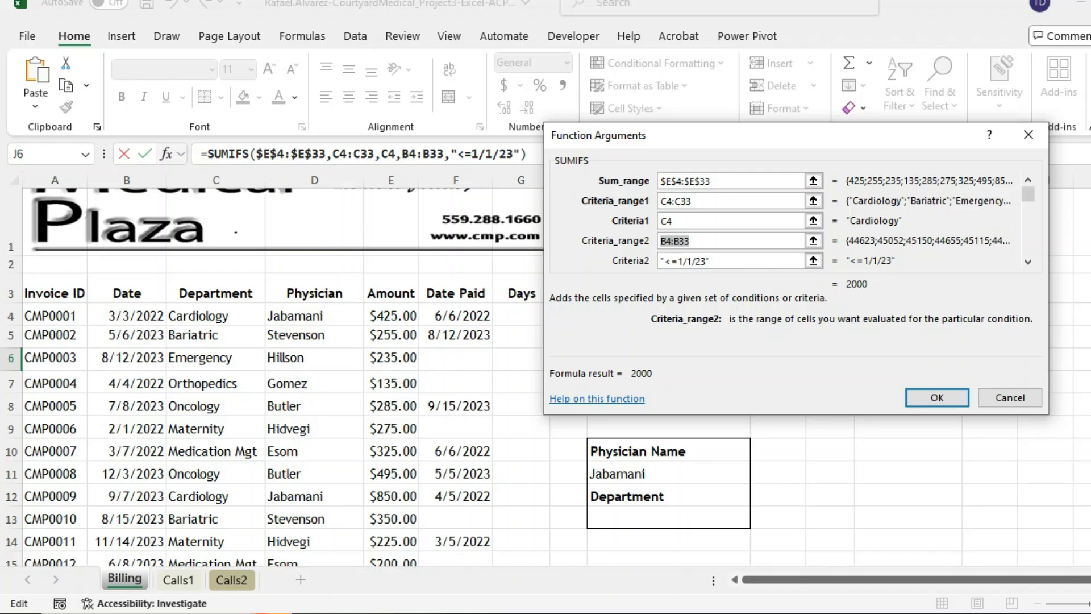
left_click_drag(456, 316, 483, 518)
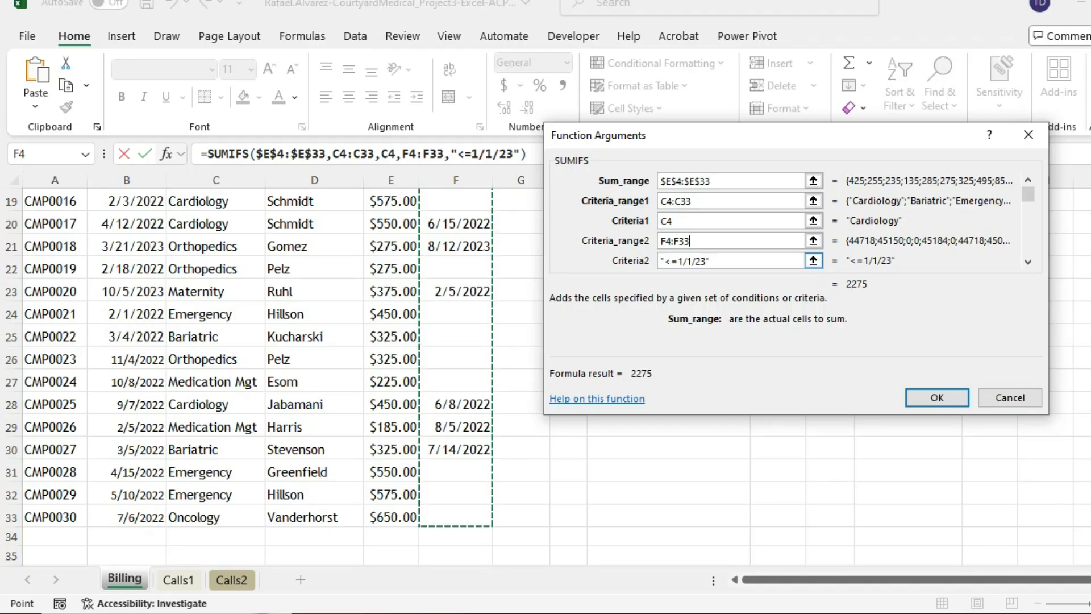
Try ">2022" as the Criteria2 argument of the SUMIFS formula in J6.
key("Tab")
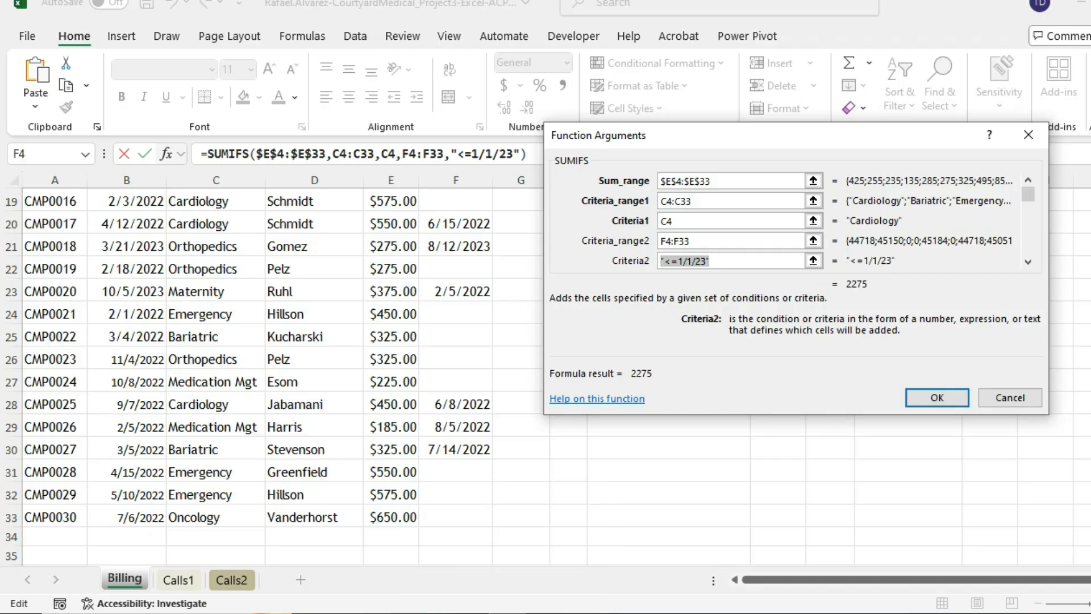
type(">")
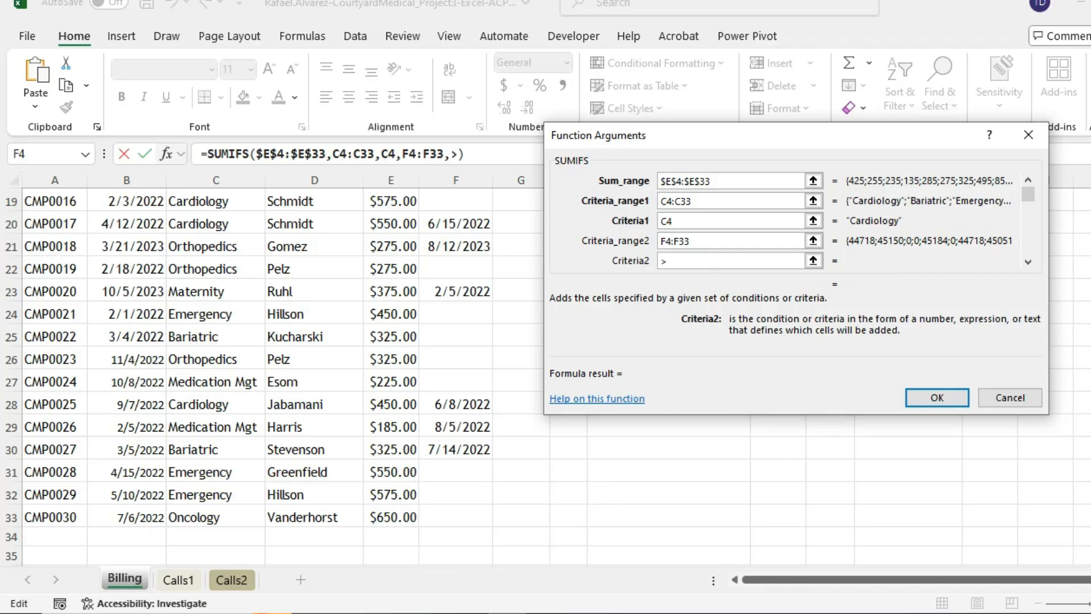
type("2022")
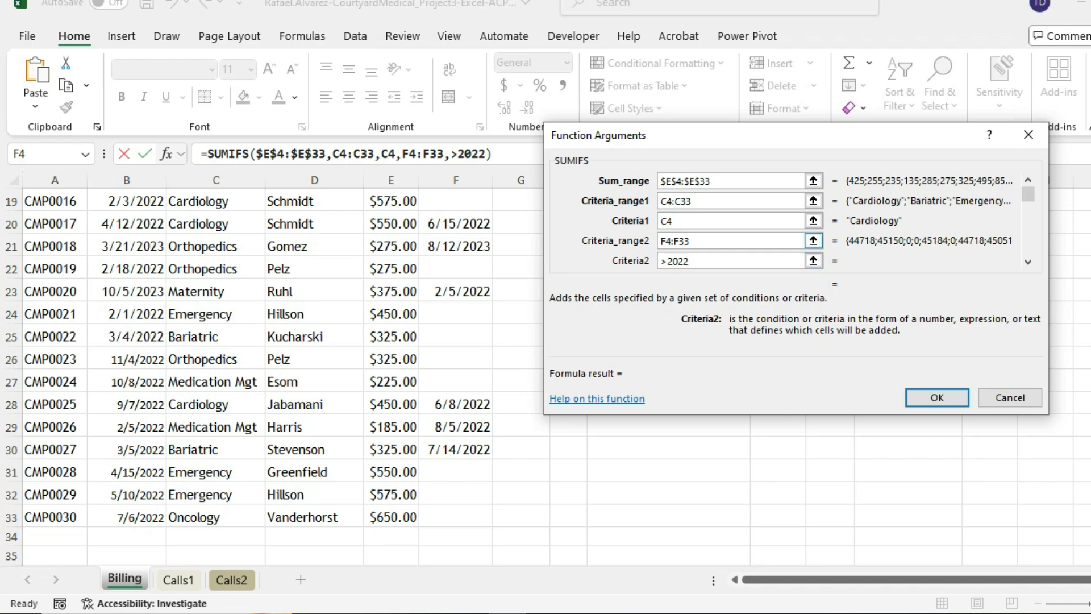
key("Tab")
left_click(697, 261)
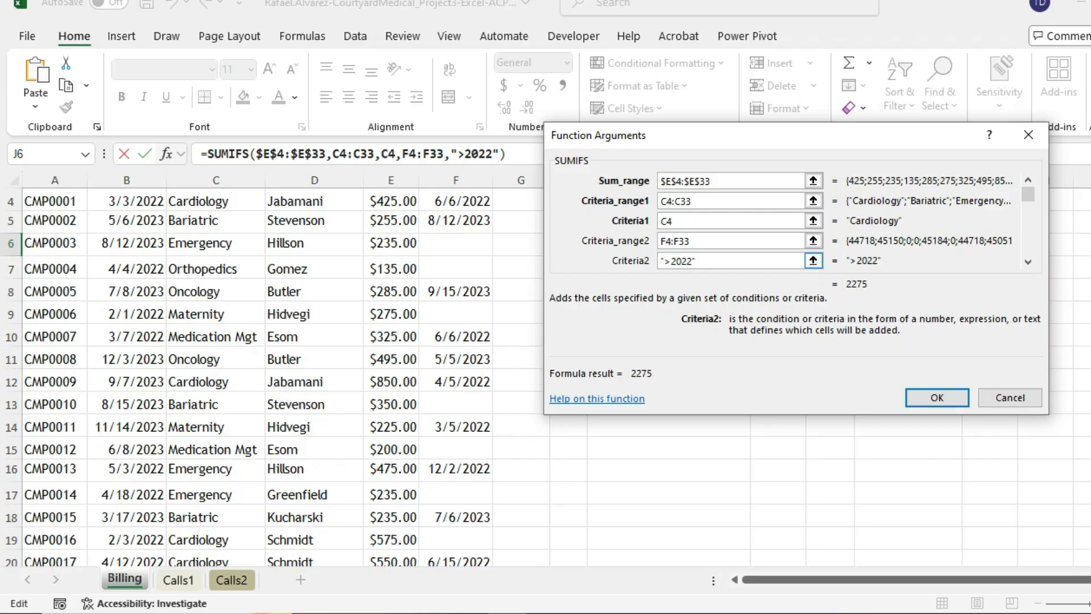
Recheck the PDF instructions, set Criteria1 to "Cardiology" and Criteria2 to ">=1/1/23", enter the J6 formula, and inspect its error options.
left_click(970, 613)
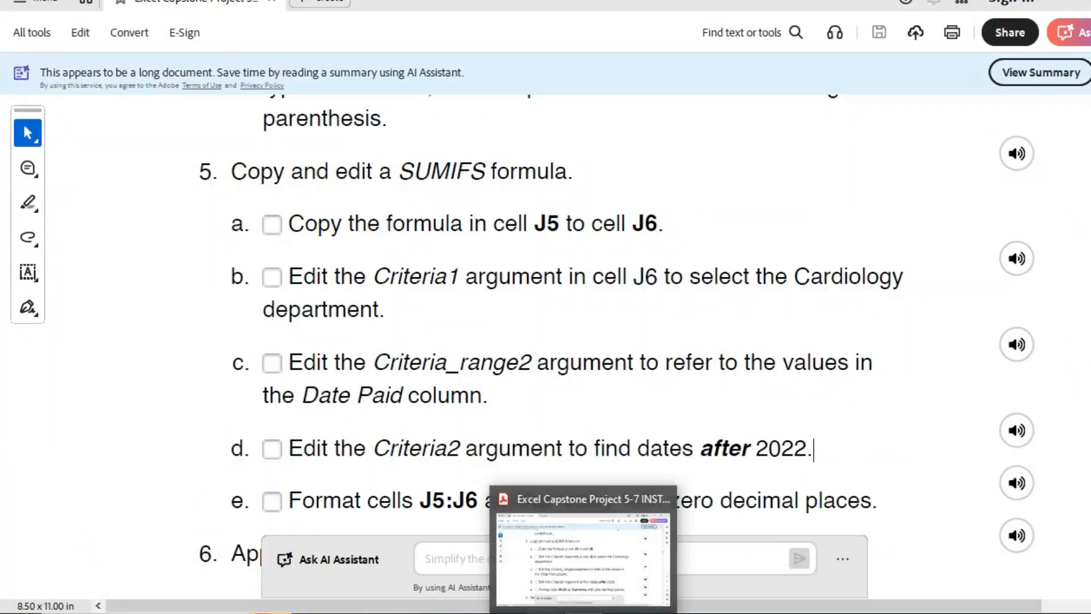
left_click(500, 548)
scroll(284, 375, "up", 6)
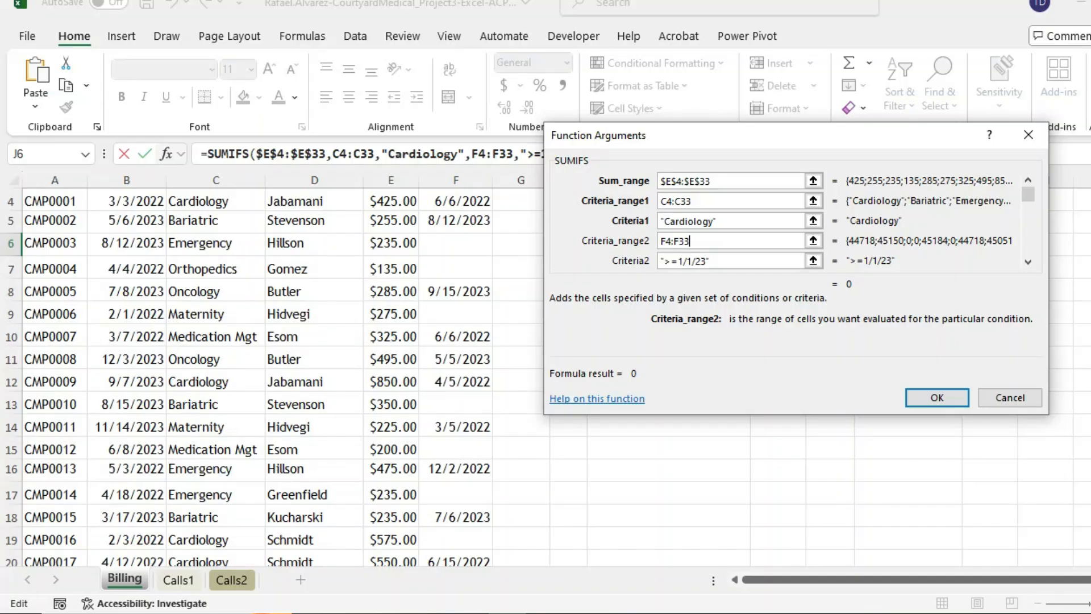
left_click(744, 261)
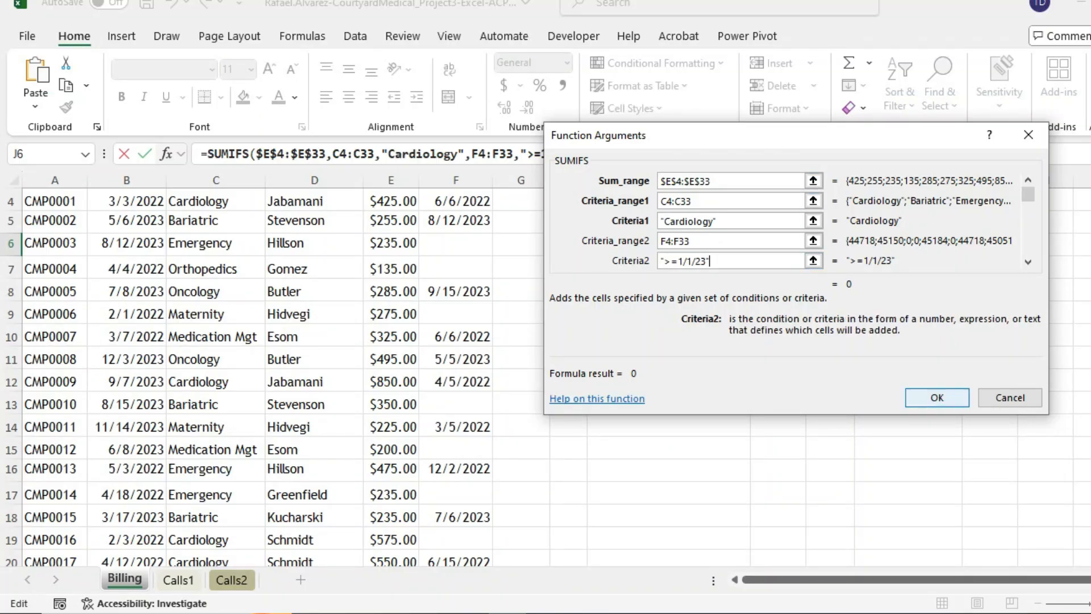
left_click(937, 397)
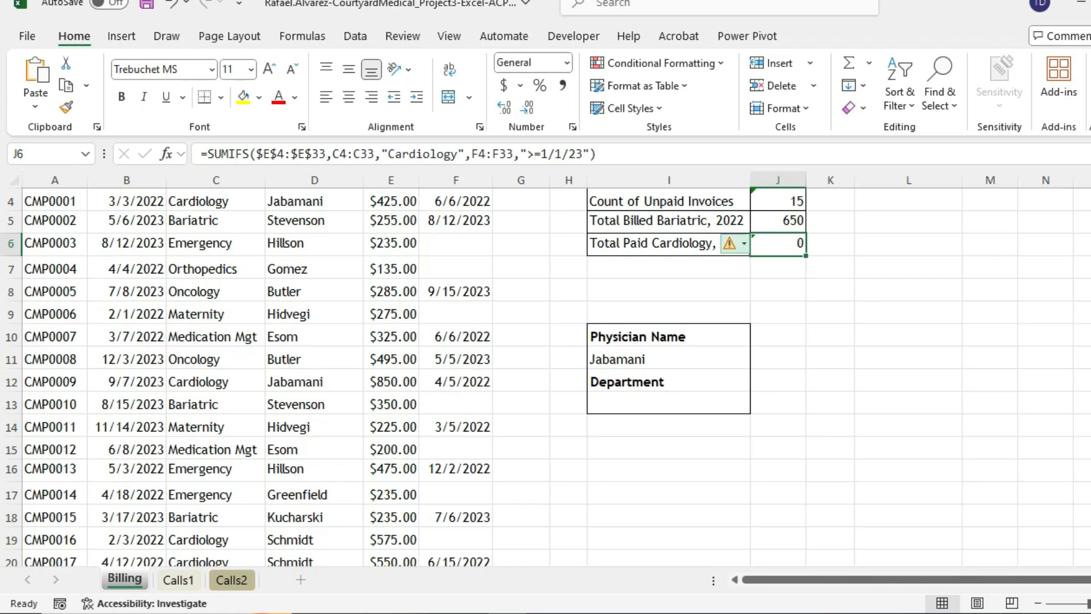
left_click(733, 243)
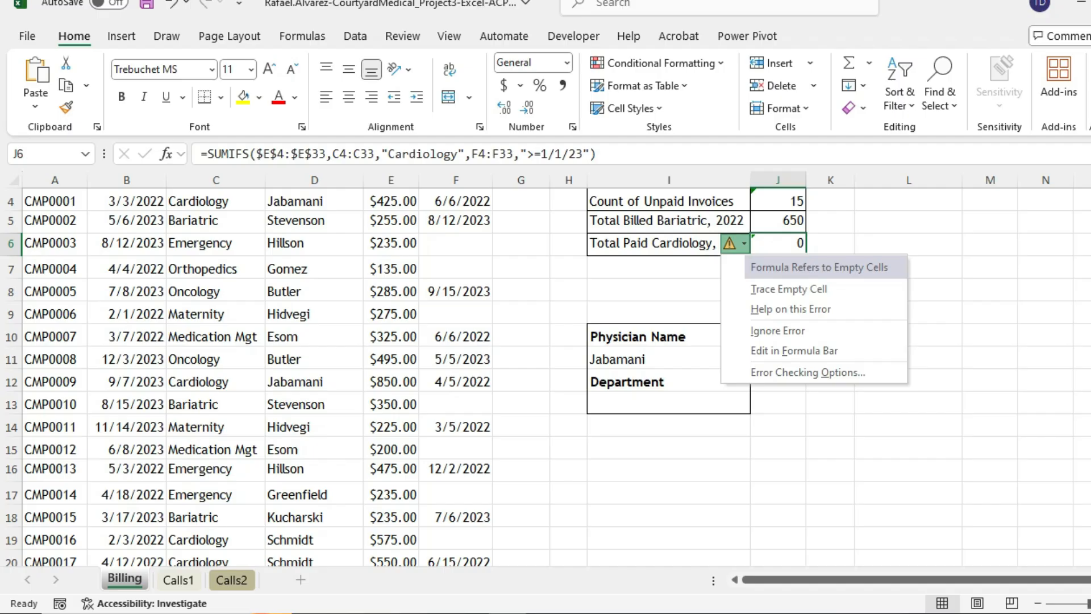
key("Escape")
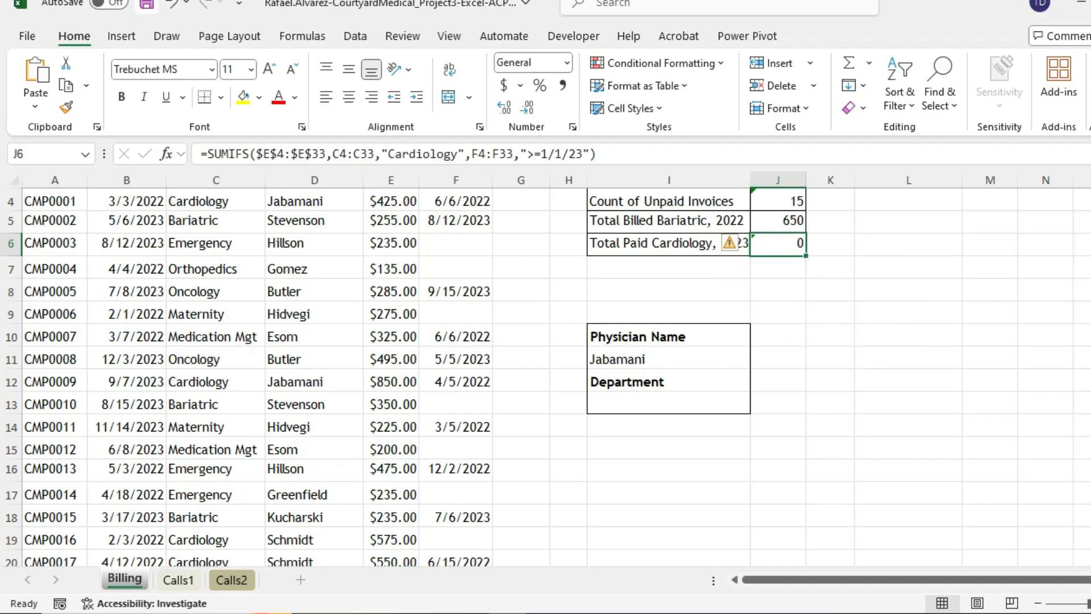
Save the workbook and format cells J5:J6 as Currency with zero decimal places.
key("ctrl+s")
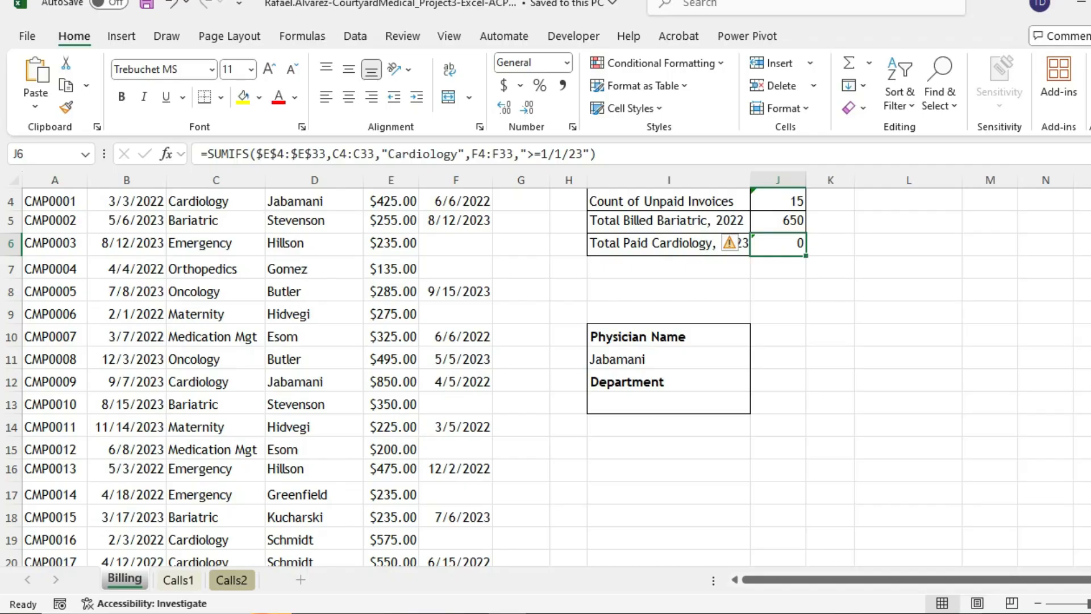
left_click(970, 613)
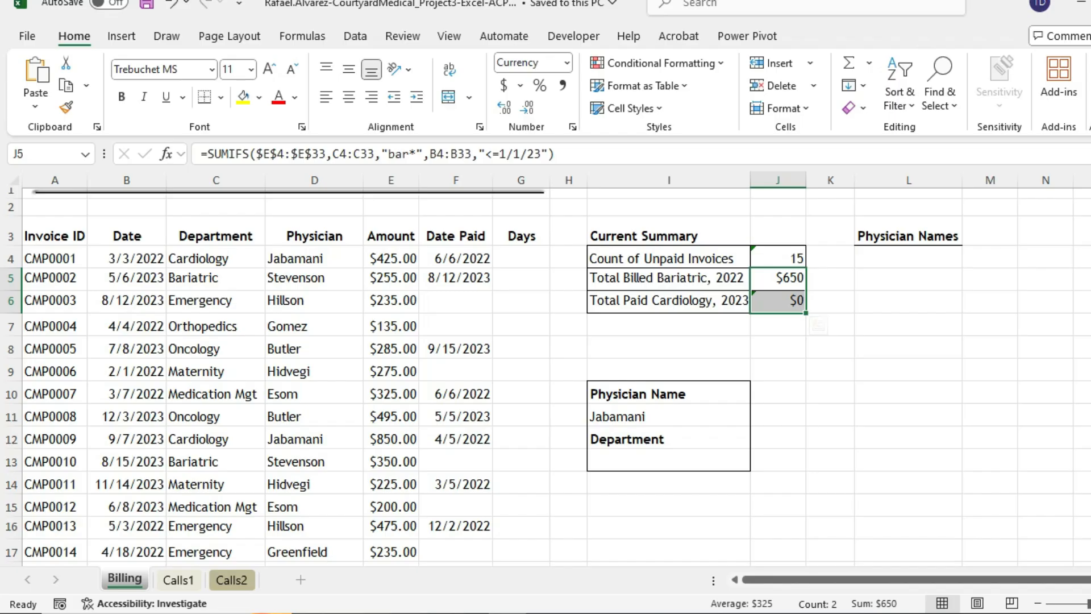
Merge and center the Current Summary heading across cells I3:J3.
left_click(669, 230)
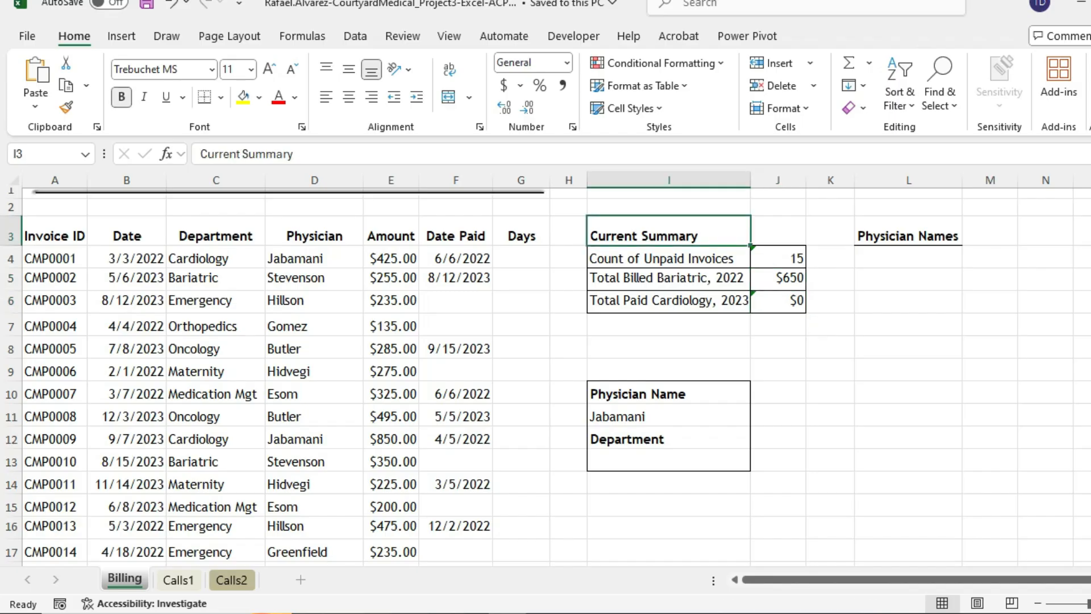
key("shift+Right")
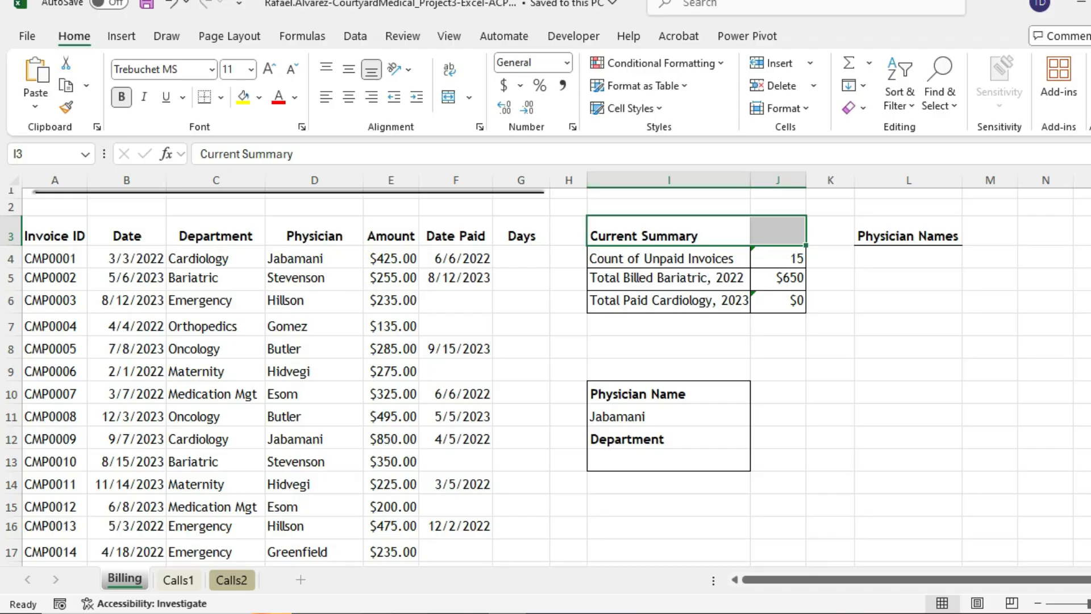
left_click(469, 98)
left_click(495, 119)
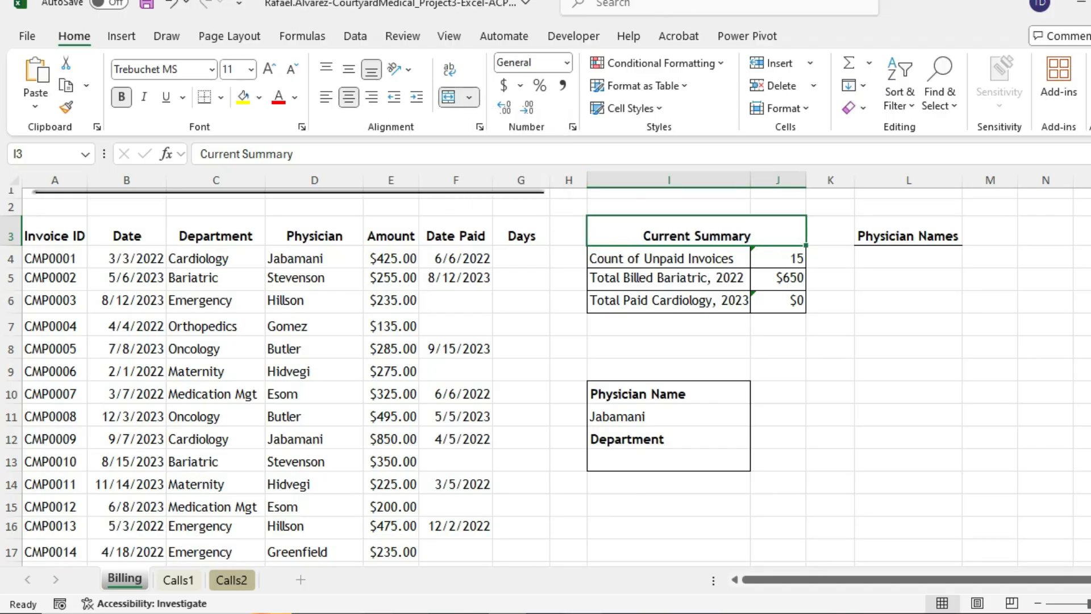
Check the formatting instructions in the PDF, and set the merged Current Summary heading's font size to 16 pt in Excel.
key("alt+Tab")
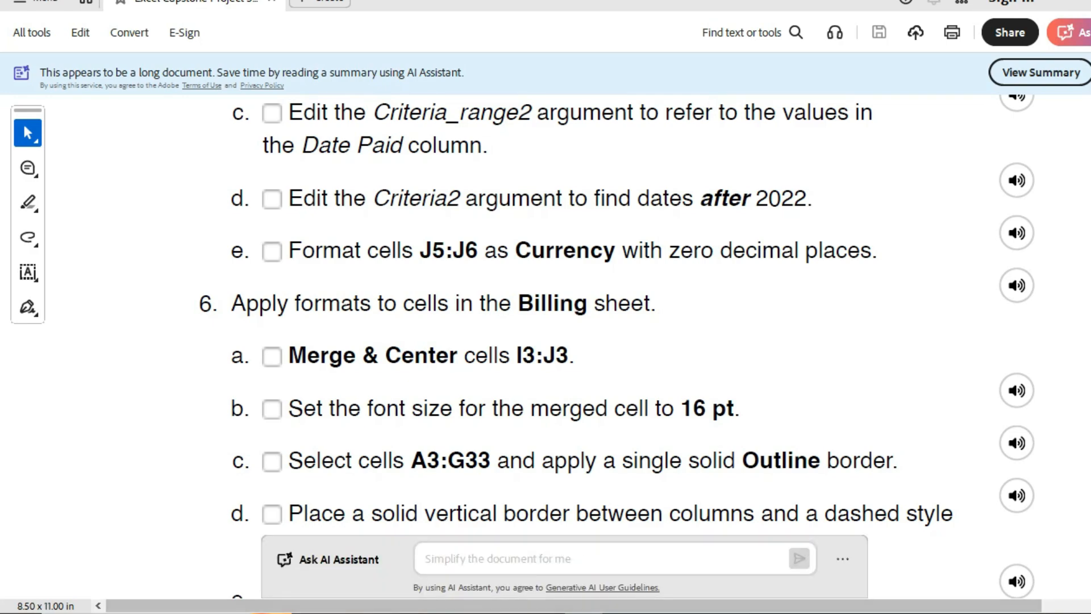
key("alt+Tab")
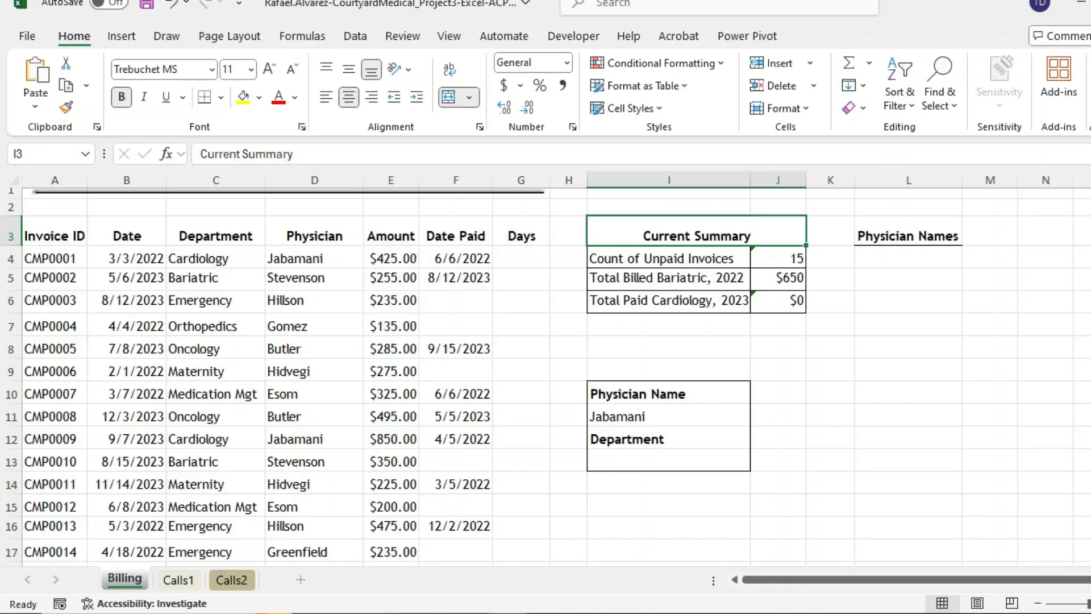
left_click(250, 68)
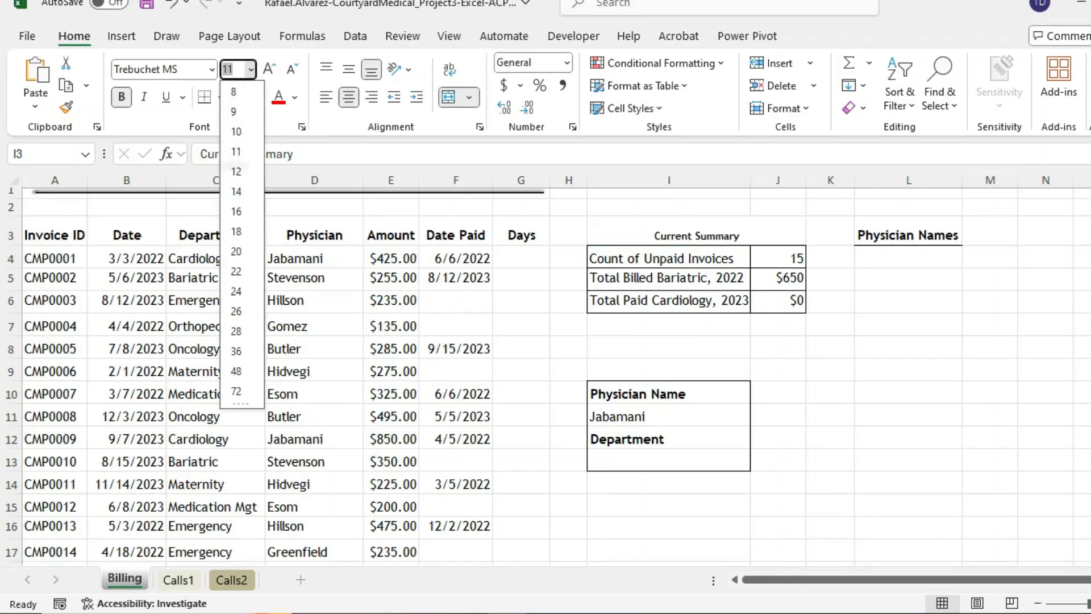
left_click(236, 211)
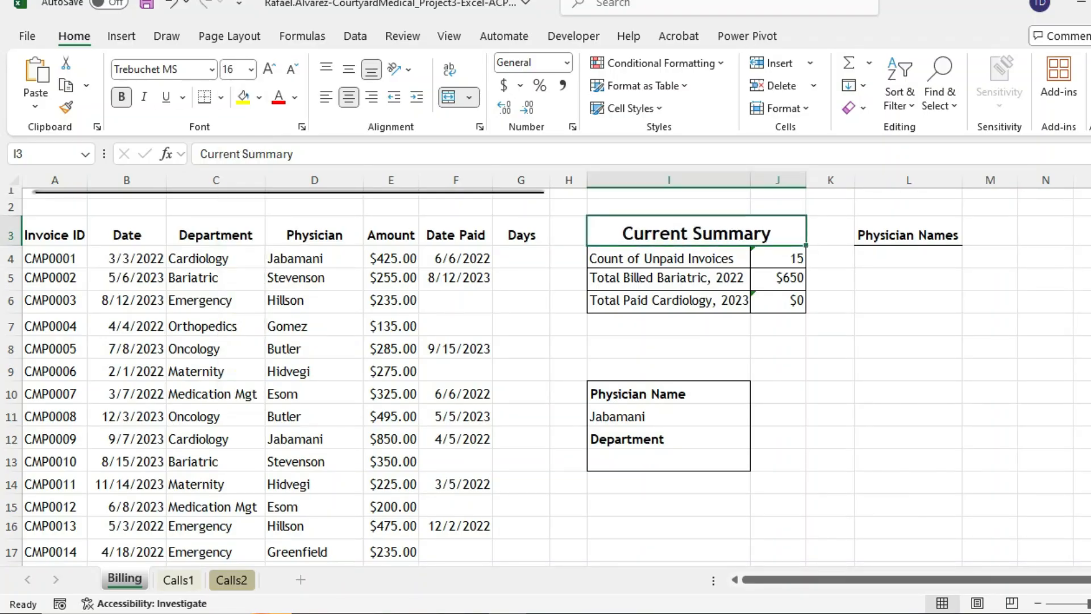
Check the outline border instruction in the PDF, and select cells A3:G33 on the Billing sheet in Excel.
key("alt+Tab")
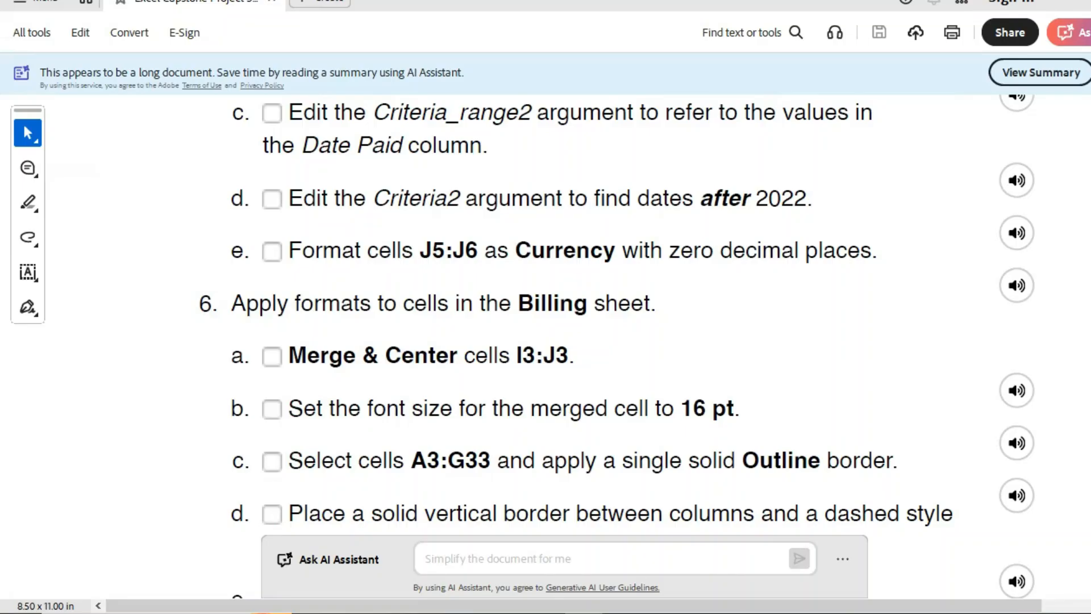
scroll(617, 346, "down", 1)
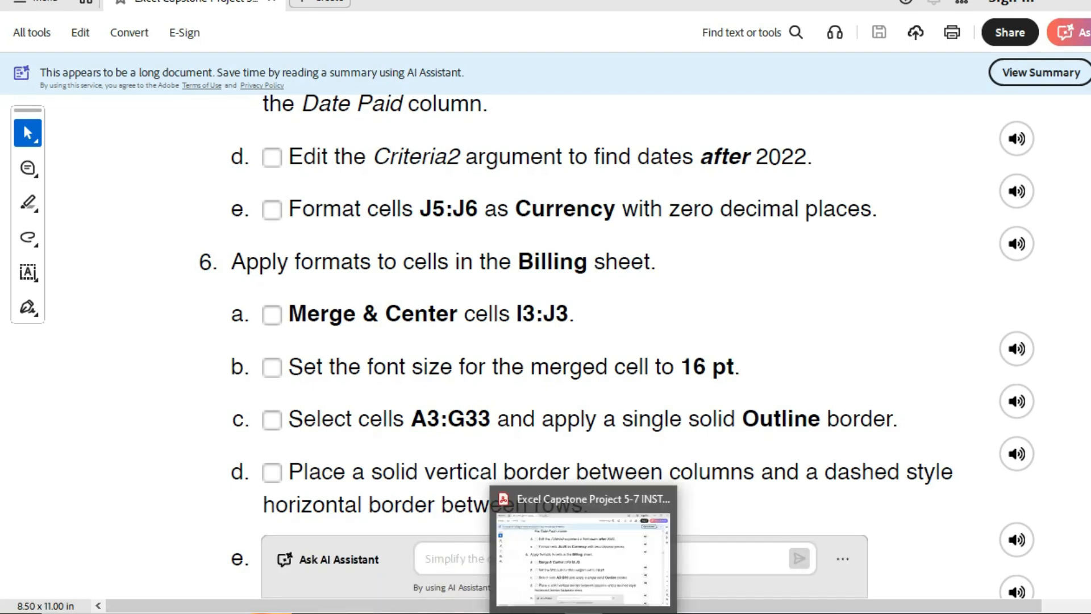
left_click(583, 613)
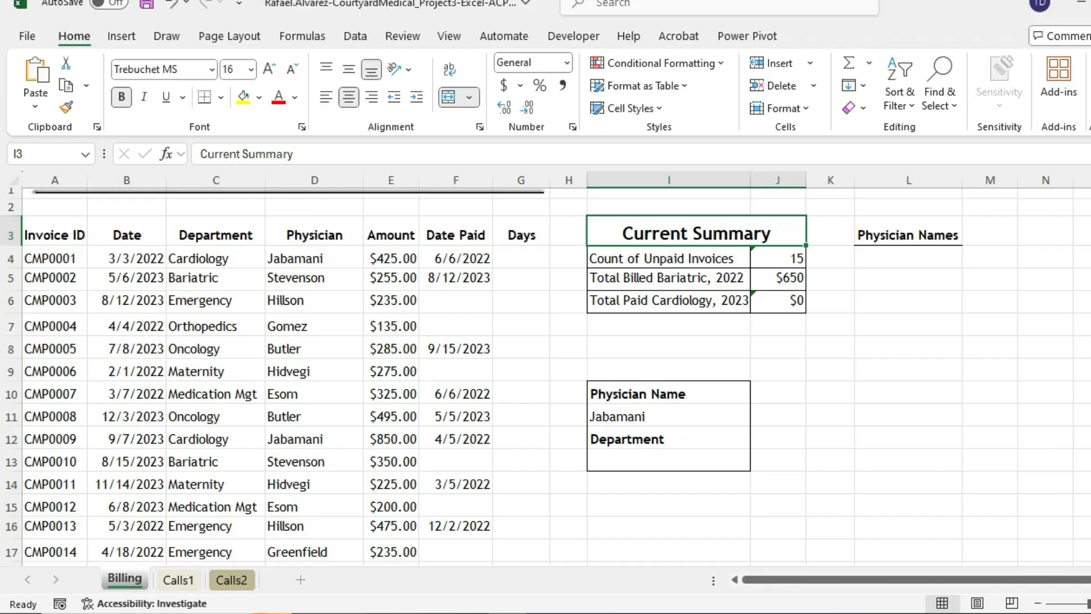
left_click(55, 234)
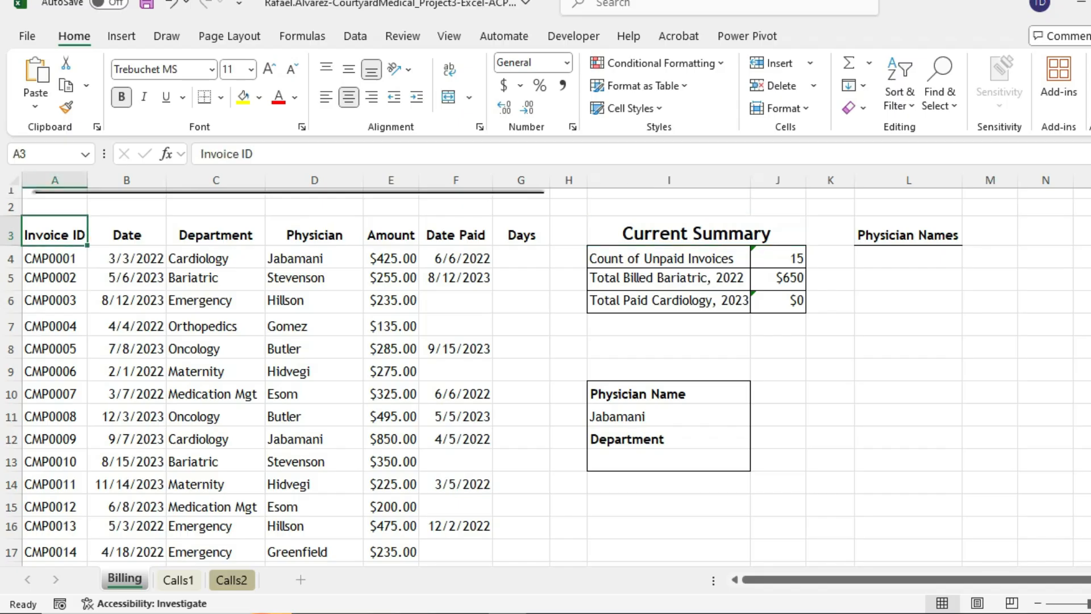
left_click_drag(55, 234, 549, 528)
key("alt+Tab")
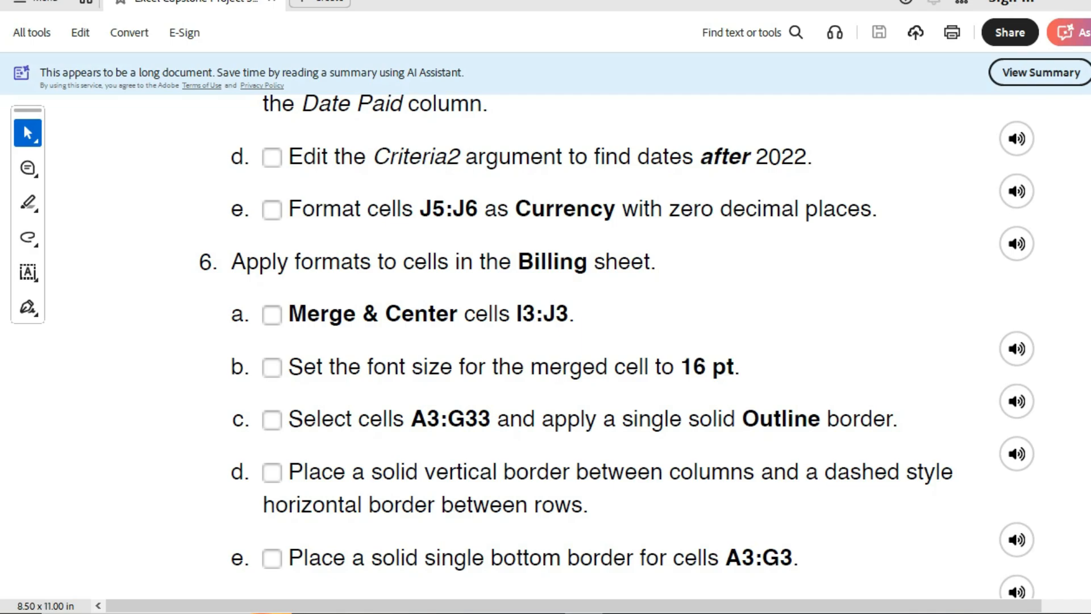
mouse_move(584, 612)
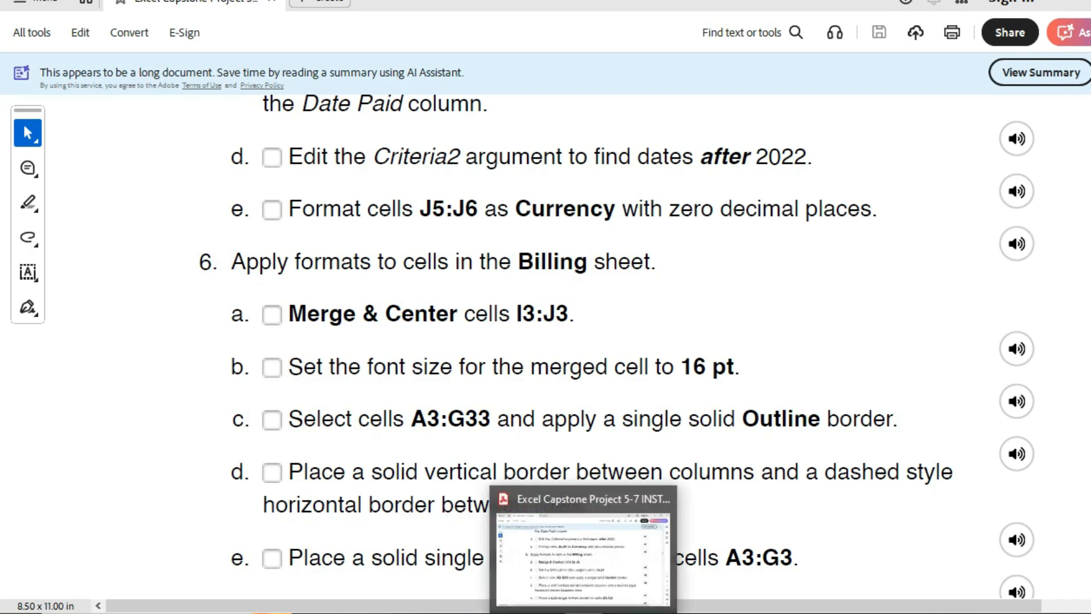
left_click(568, 540)
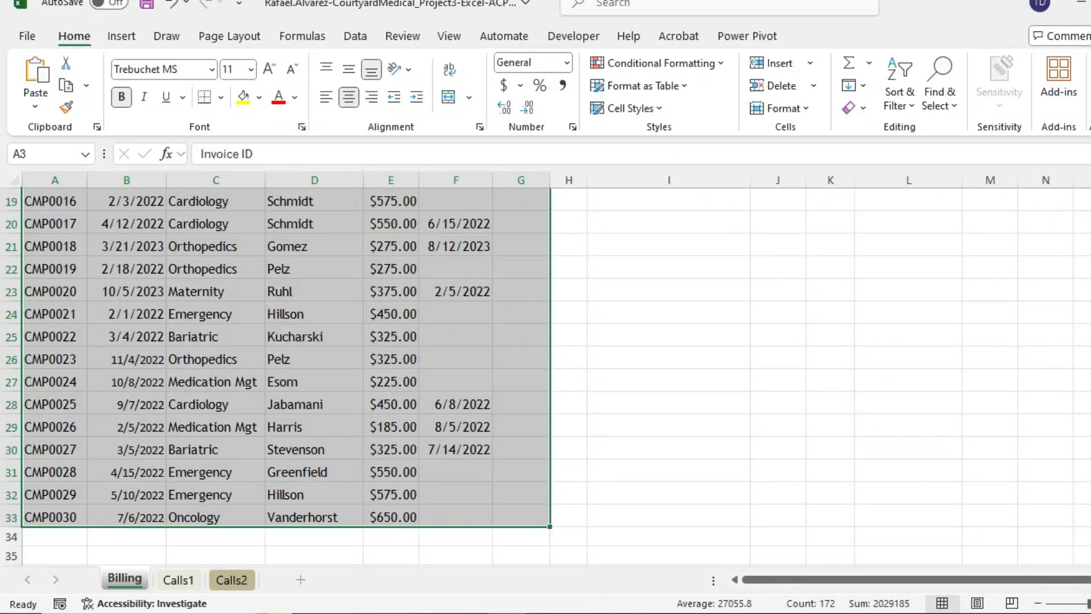
left_click(220, 97)
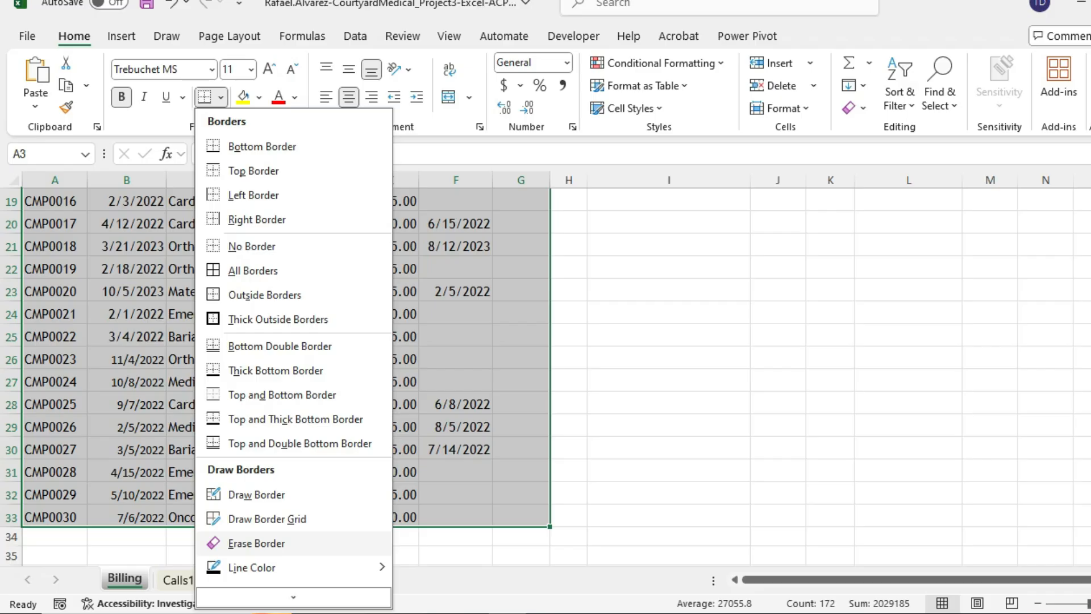
scroll(256, 543, "down", 1)
mouse_move(256, 544)
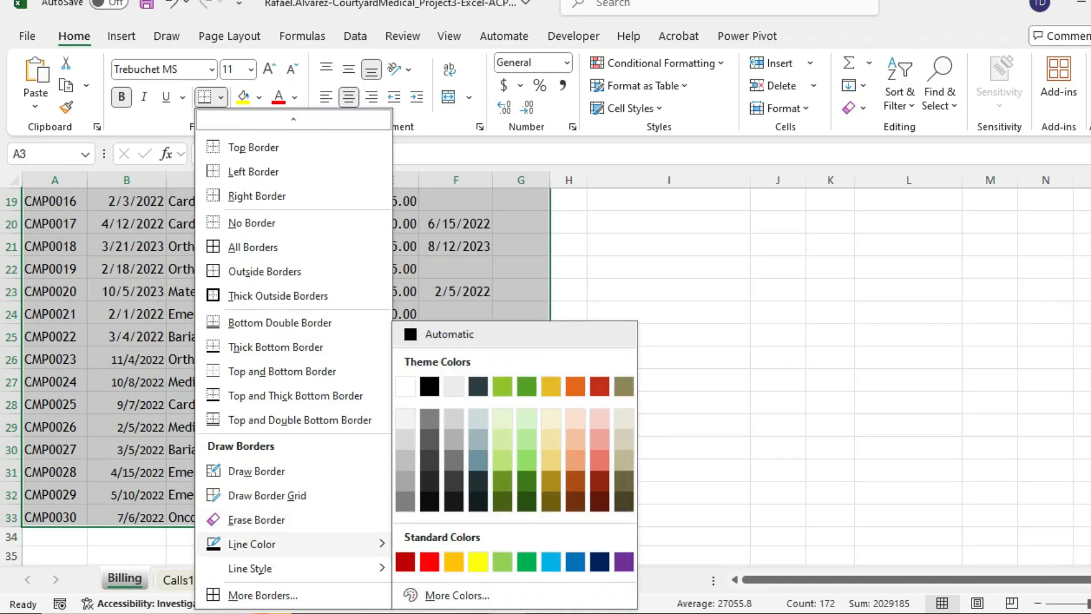
mouse_move(256, 569)
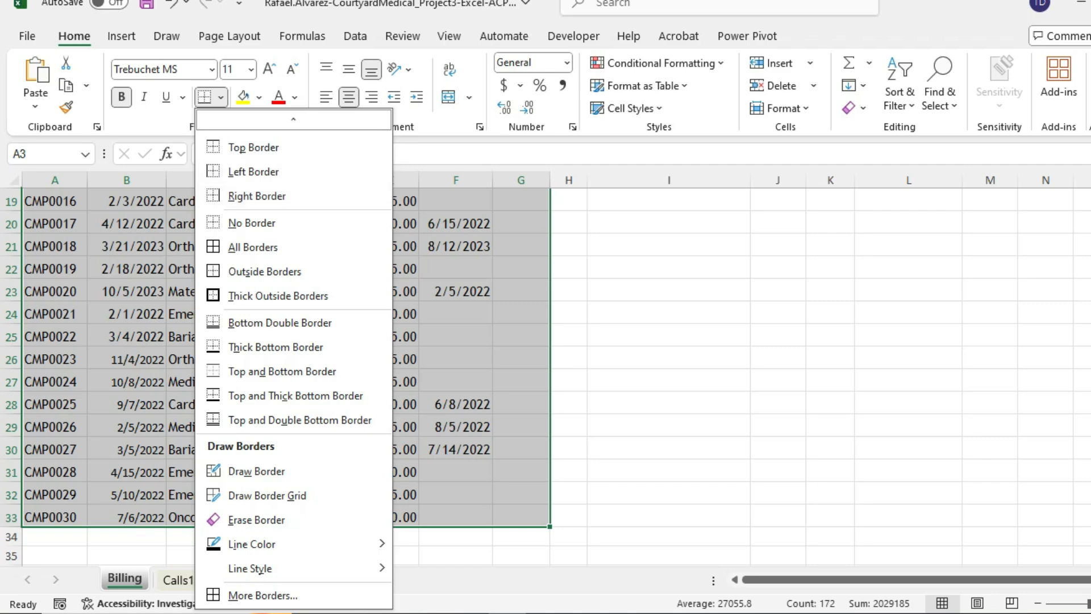
left_click(852, 613)
left_click(969, 613)
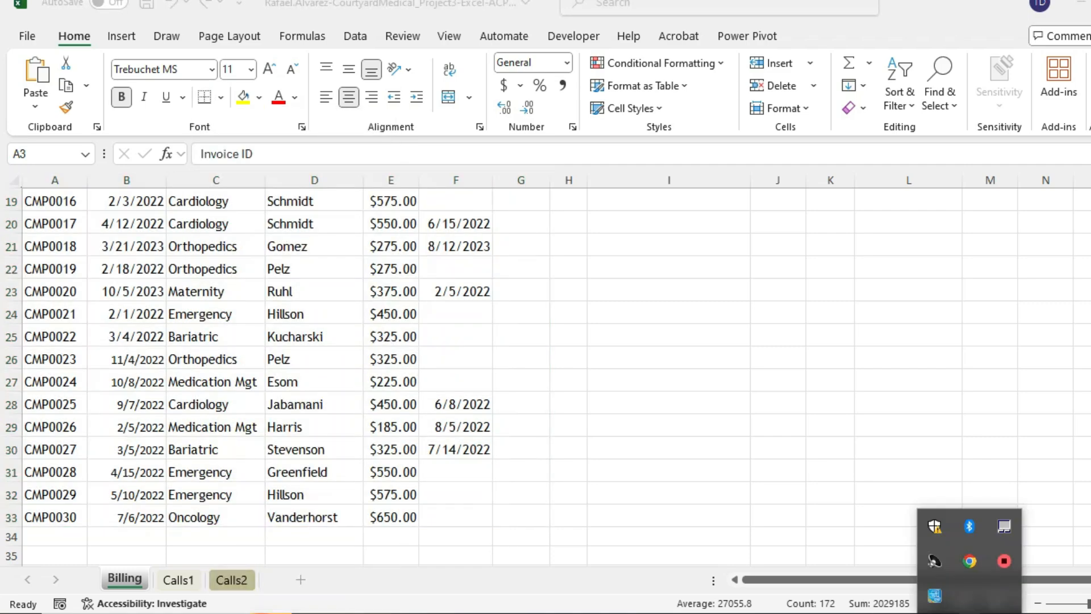
left_click(970, 613)
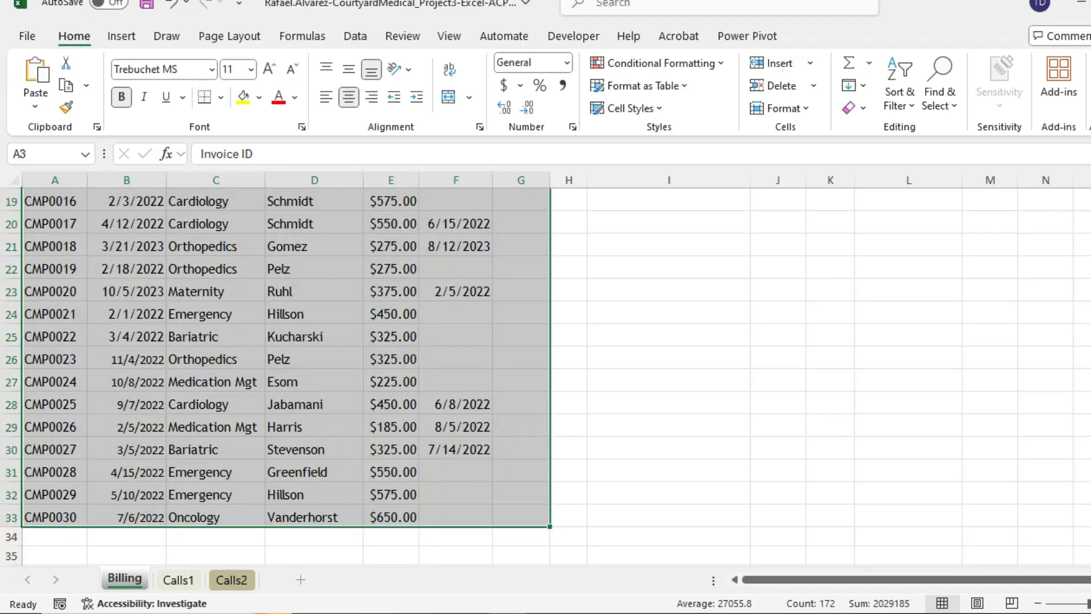
Apply an outside border around cells A3:G33 on the Billing sheet and check its edges.
left_click(220, 97)
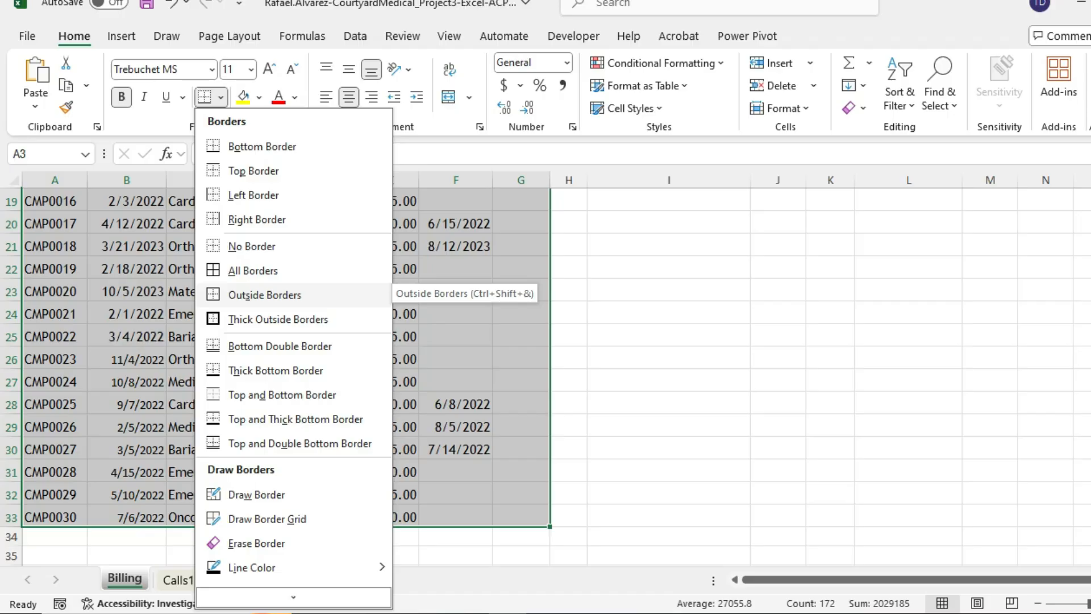
left_click(264, 295)
scroll(265, 295, "up", 6)
scroll(545, 377, "down", 3)
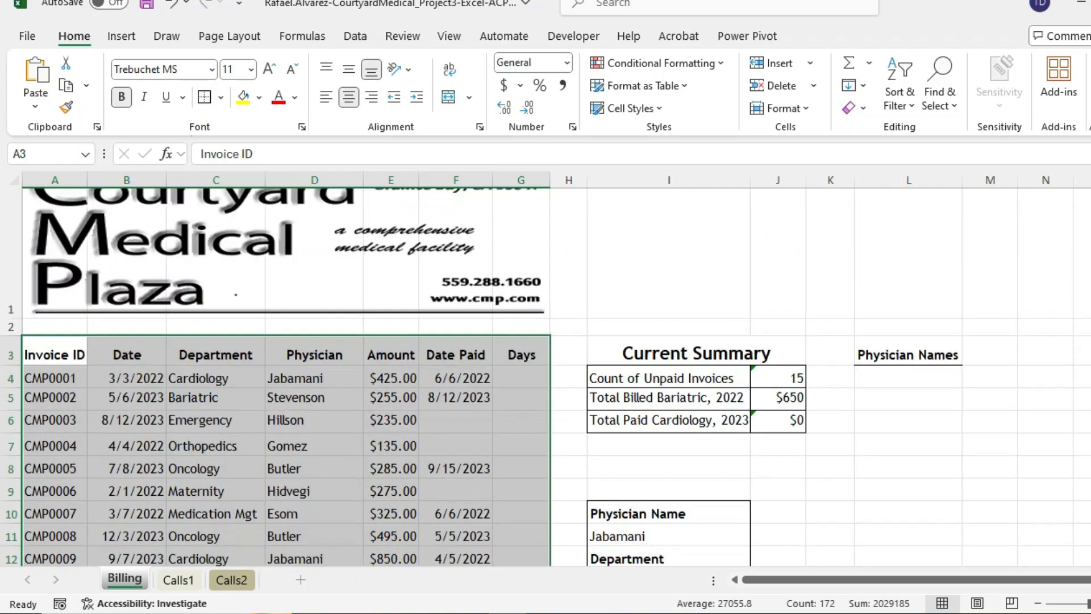
left_click(569, 329)
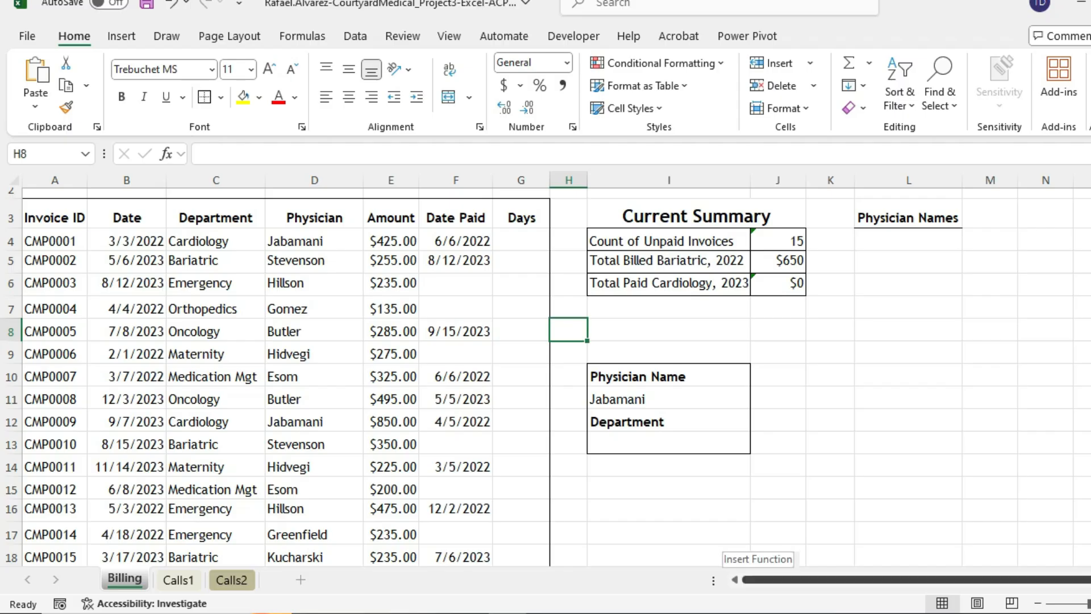
scroll(546, 375, "down", 5)
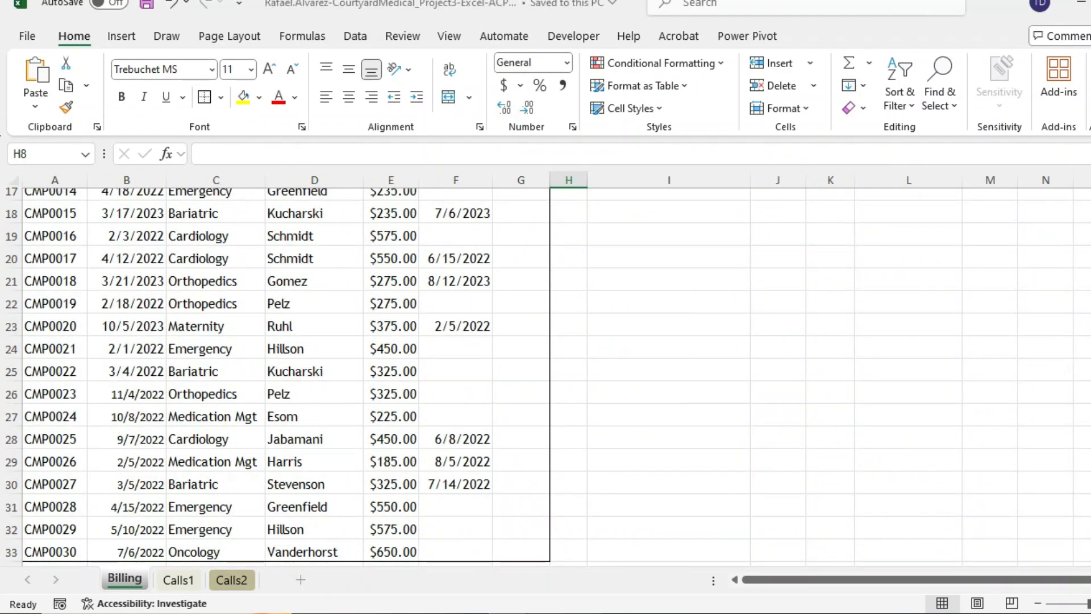
Switch to the PDF, highlight instruction 6d about borders between columns and rows, and return to the Excel workbook.
key("alt+Tab")
scroll(617, 321, "down", 3)
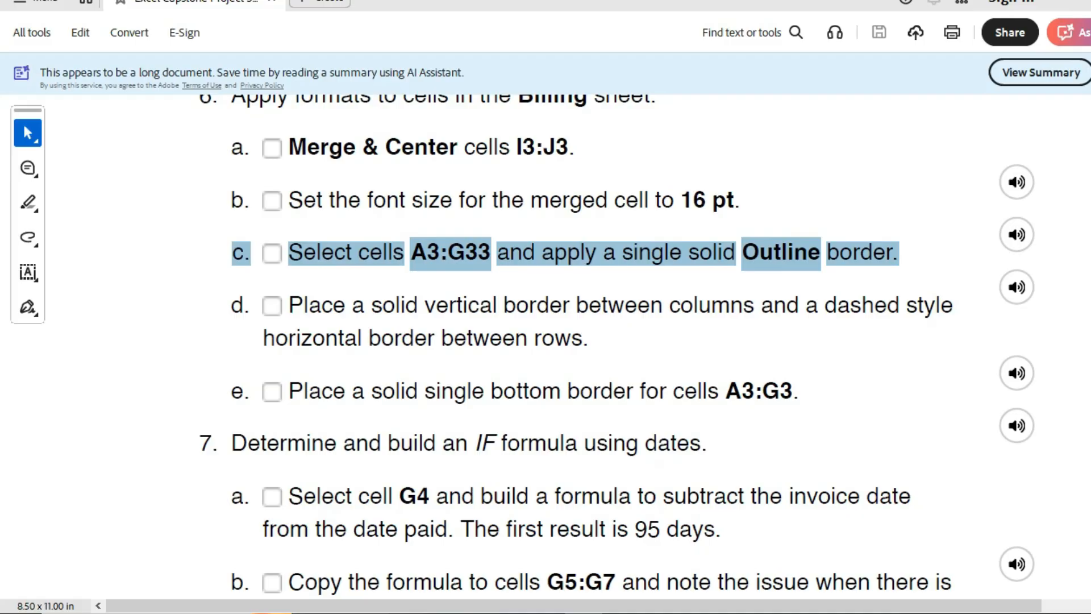
left_click_drag(289, 305, 589, 339)
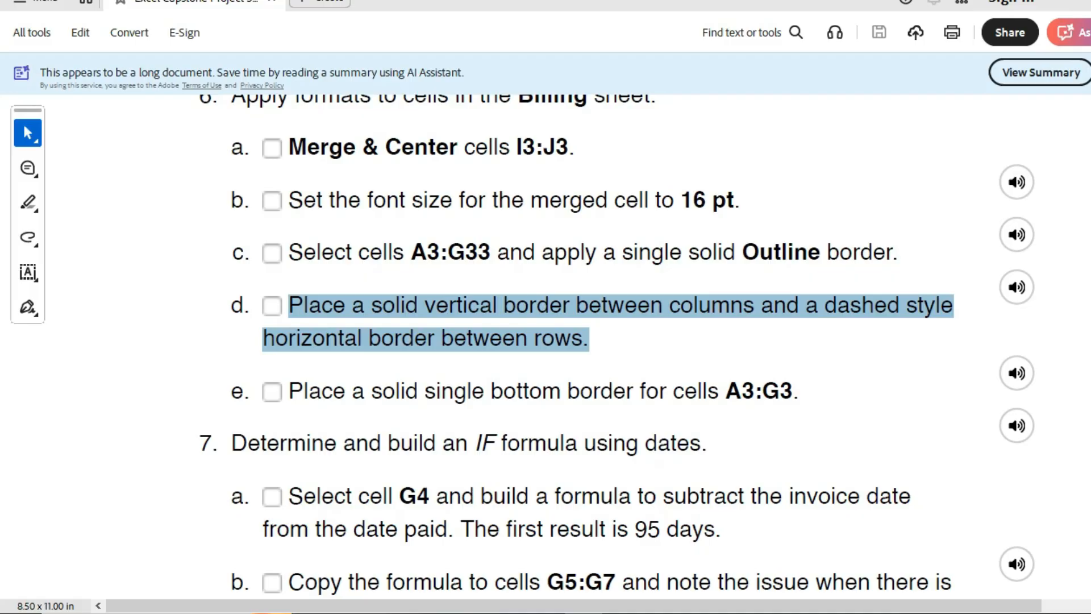
left_click(509, 613)
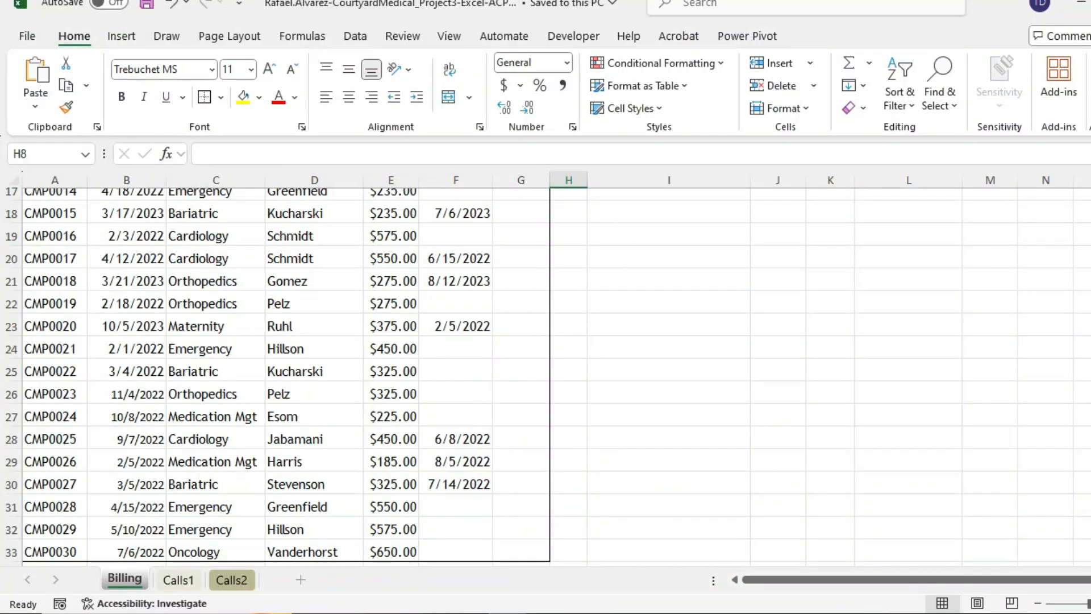
left_click(221, 97)
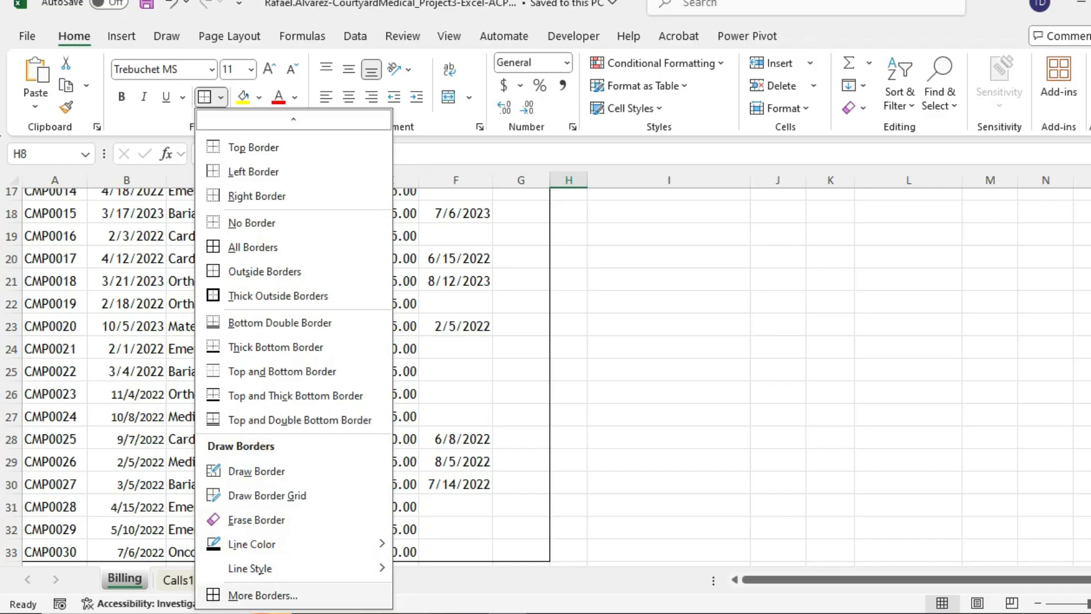
left_click(263, 595)
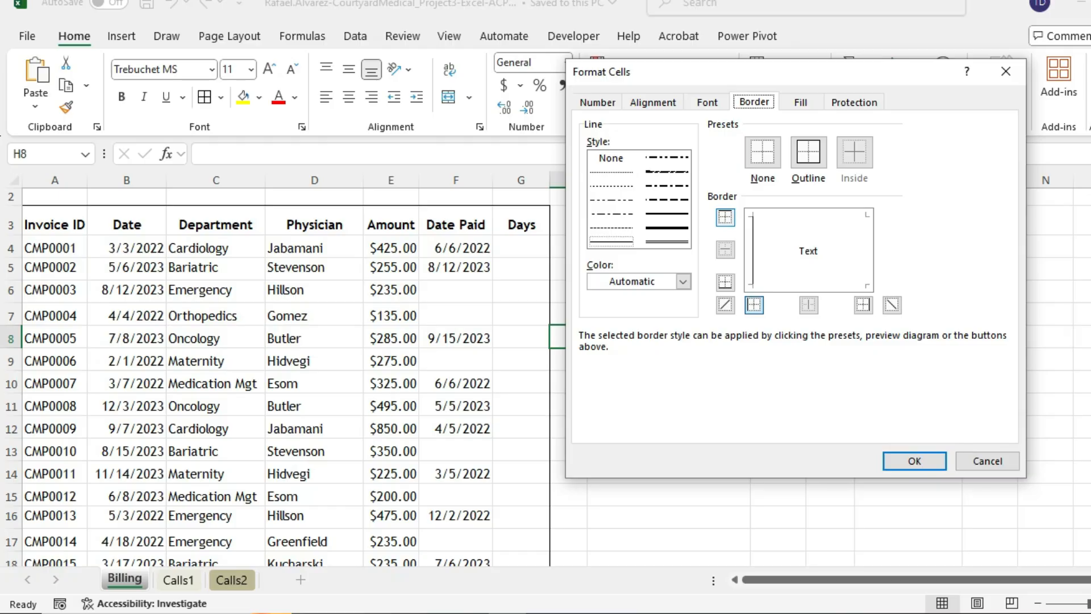
left_click(970, 612)
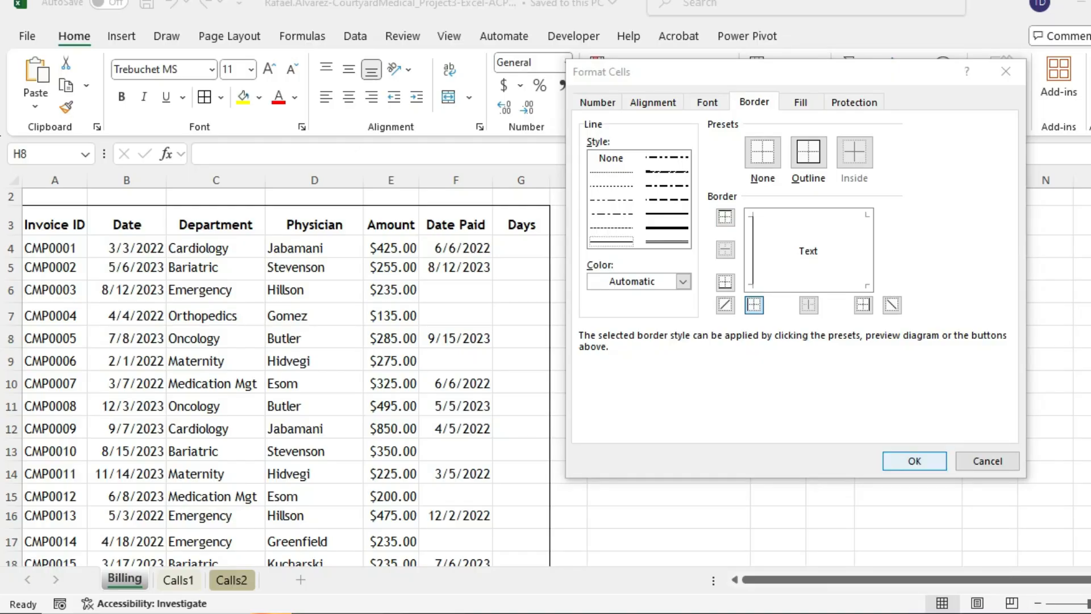
left_click(914, 461)
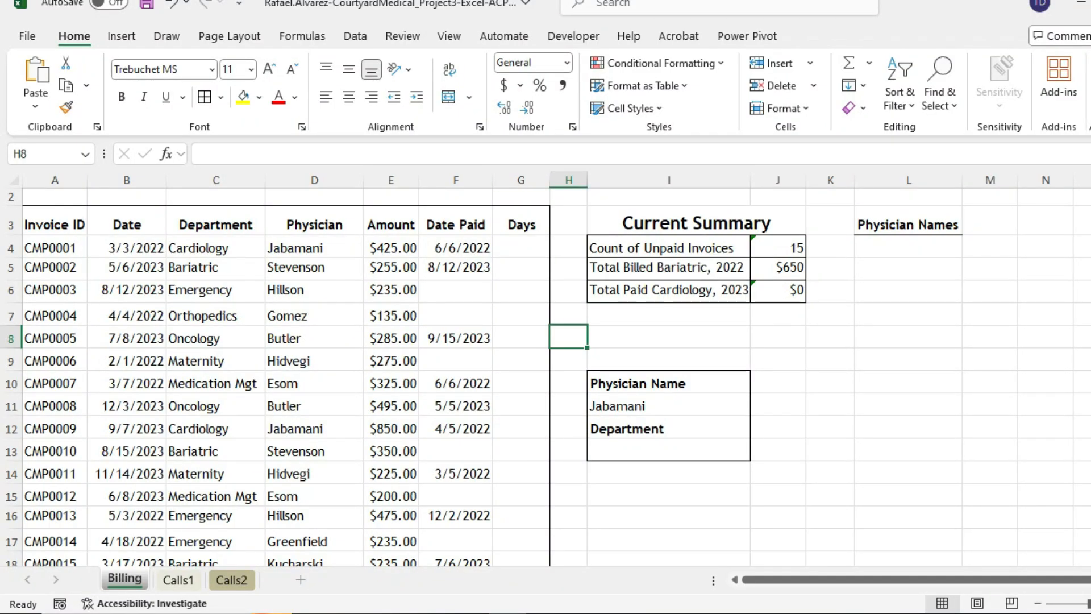
left_click(220, 97)
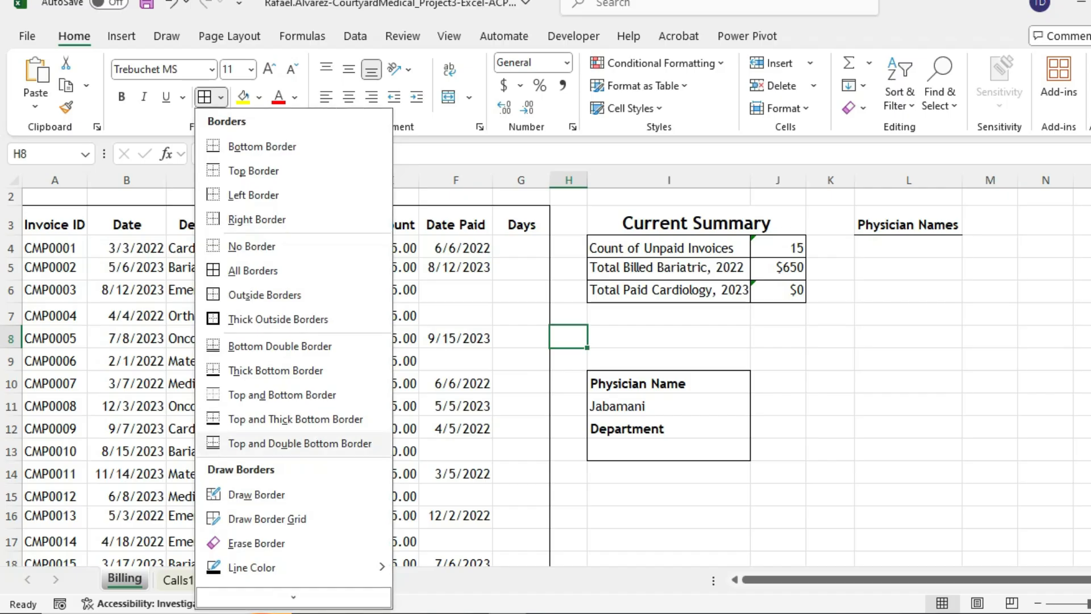
mouse_move(284, 595)
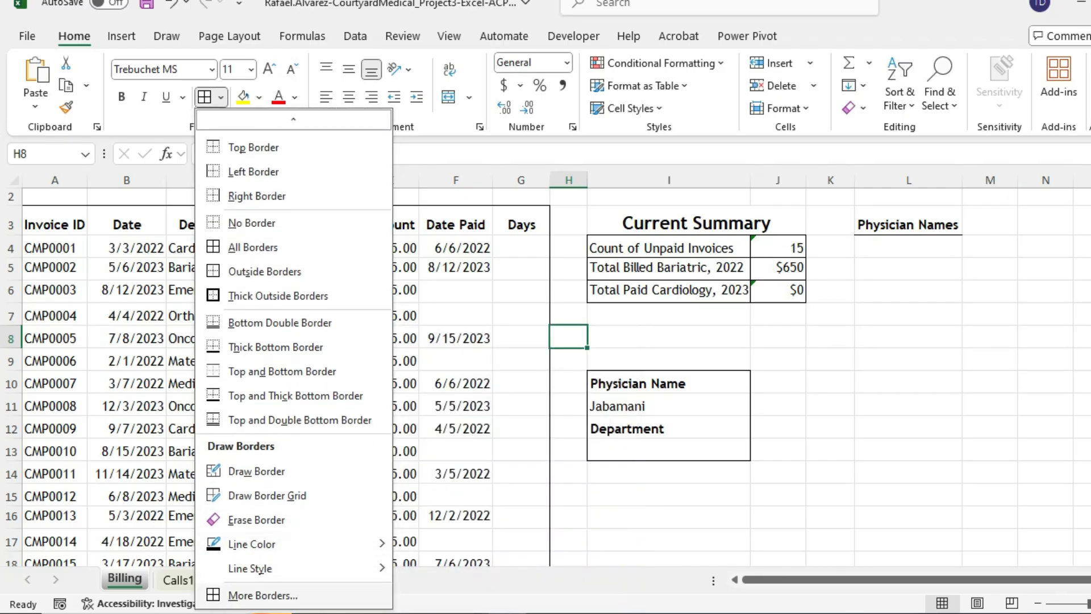
left_click(267, 596)
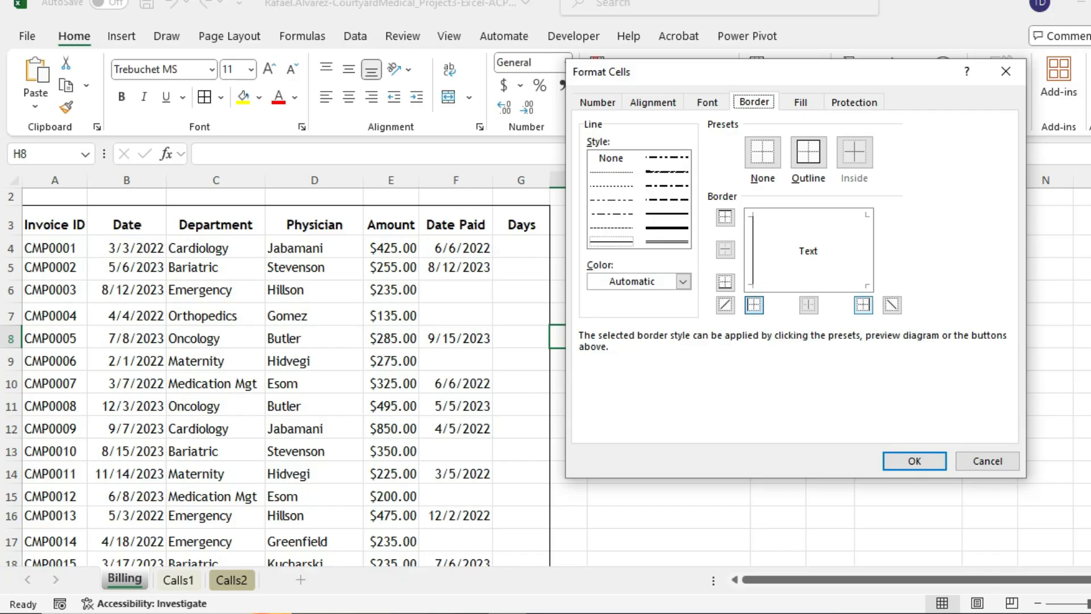
left_click(864, 306)
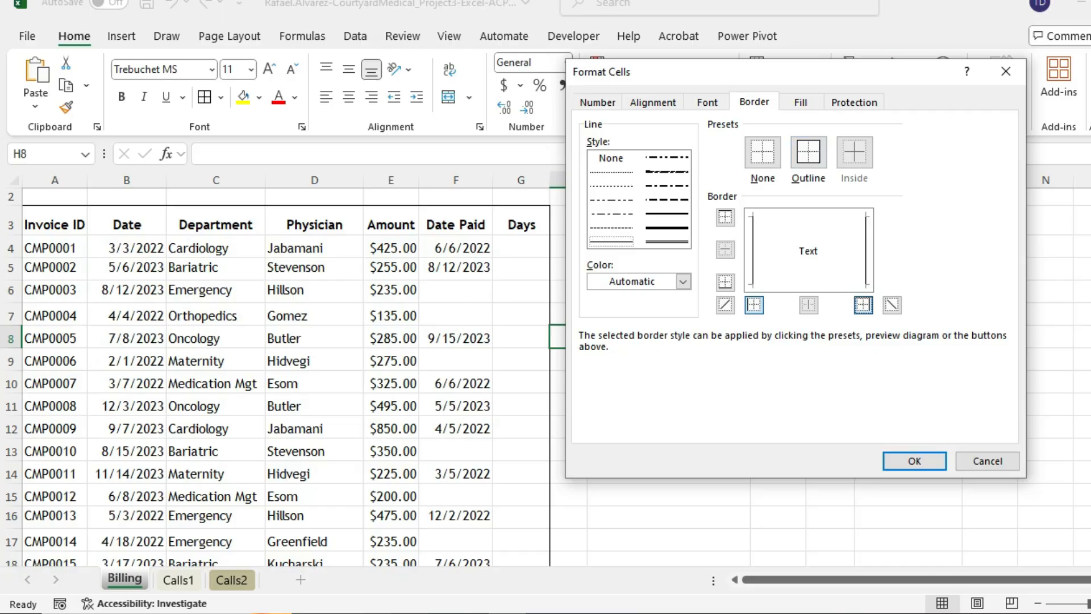
left_click(808, 151)
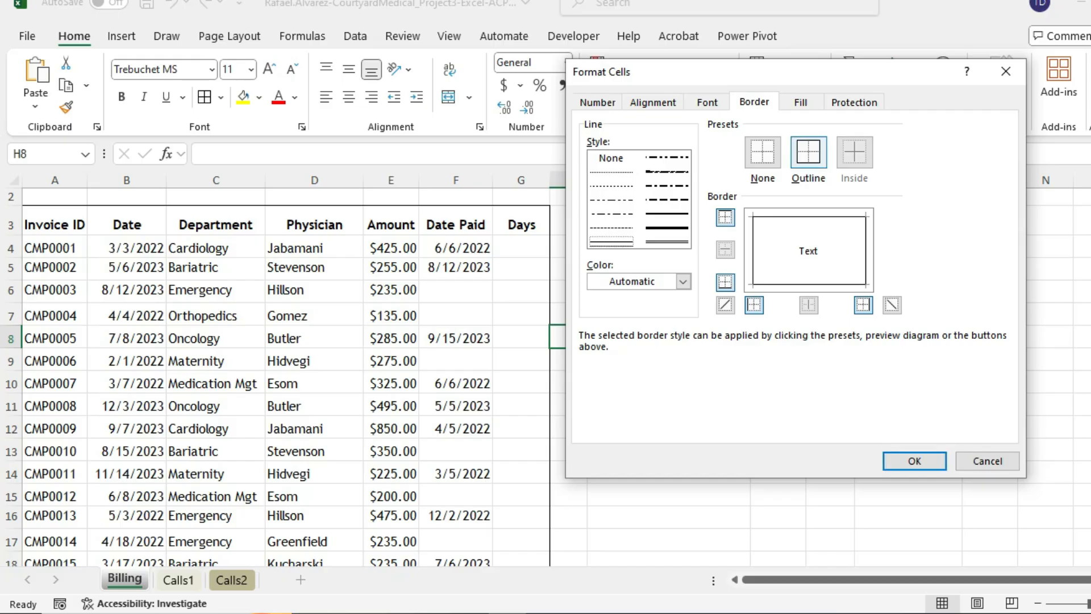
left_click(1006, 71)
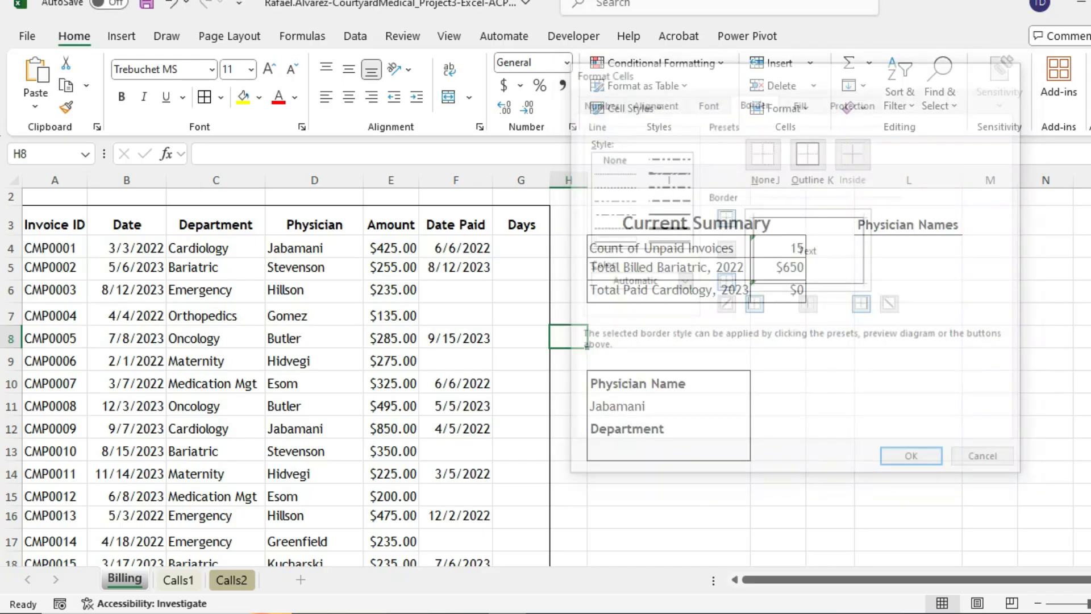
left_click(970, 613)
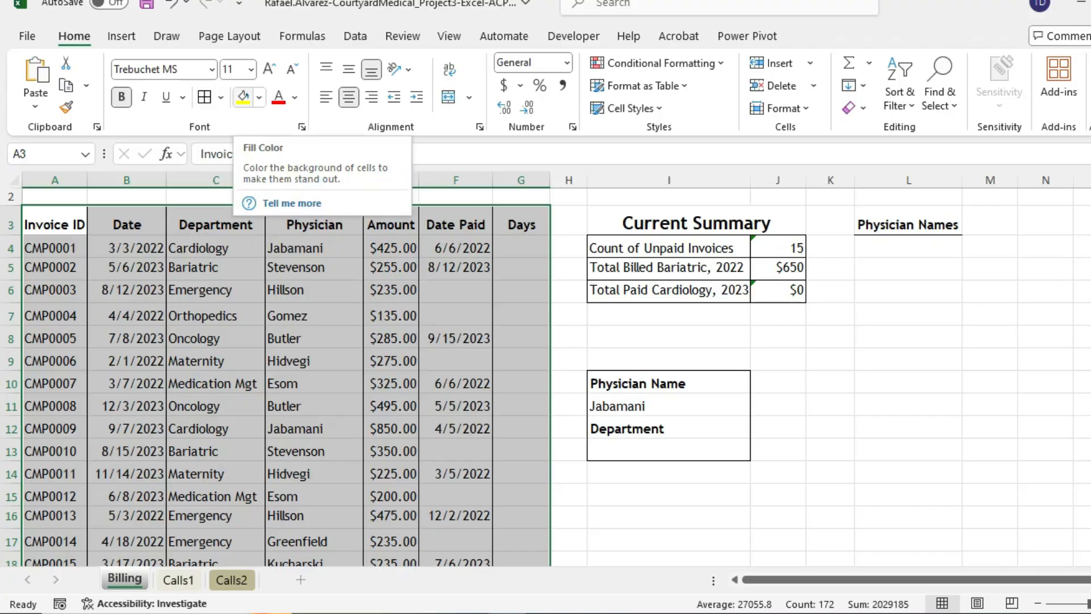
Open the detailed border settings for cells A3:G33 and add solid top, inside horizontal and bottom borders.
left_click(220, 97)
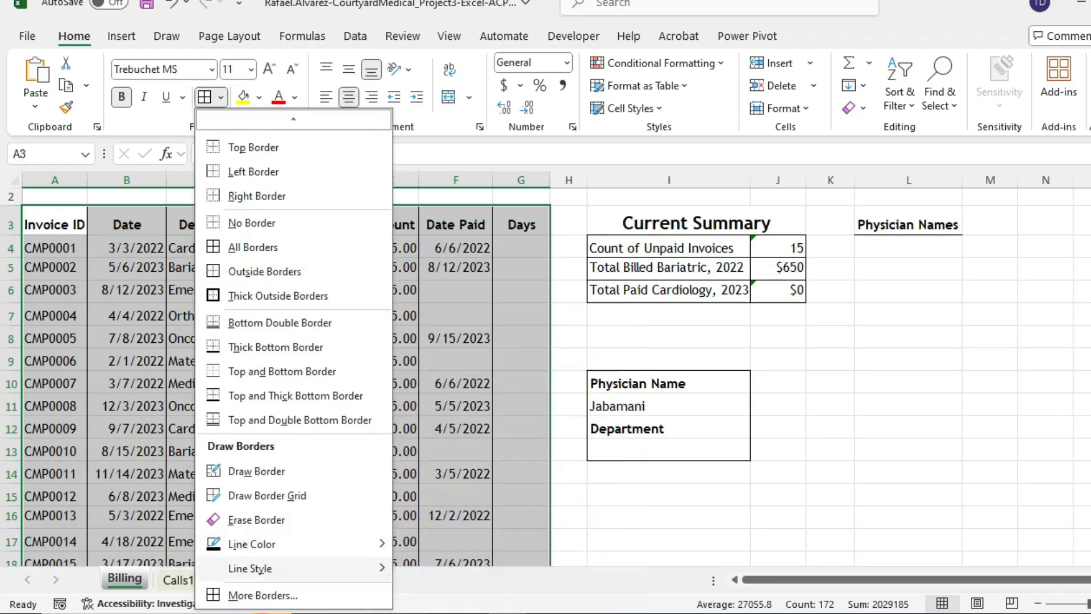
mouse_move(251, 568)
left_click(263, 595)
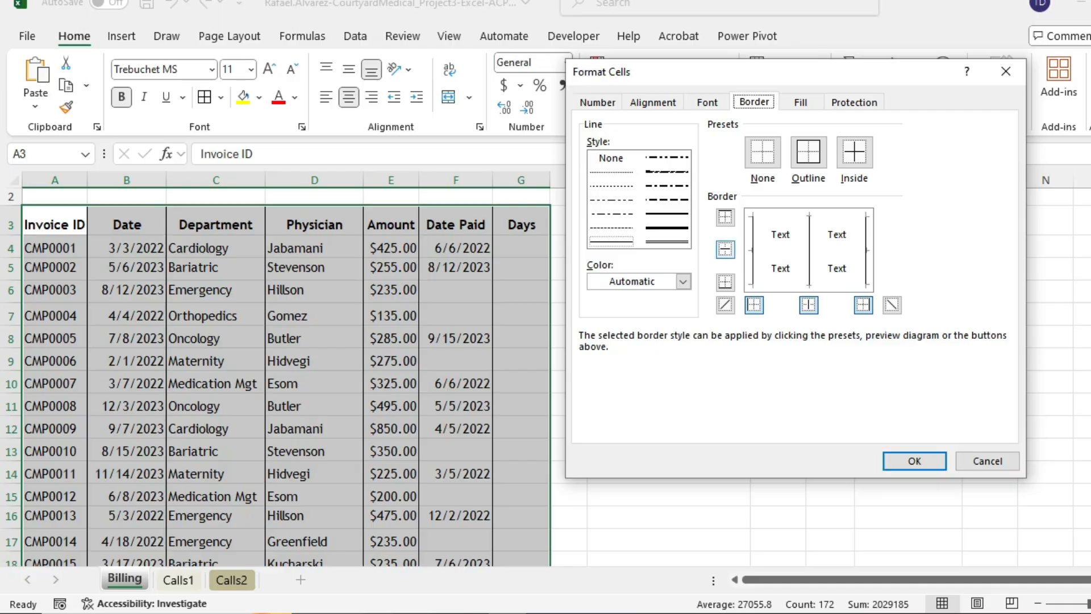
left_click(725, 249)
left_click(726, 217)
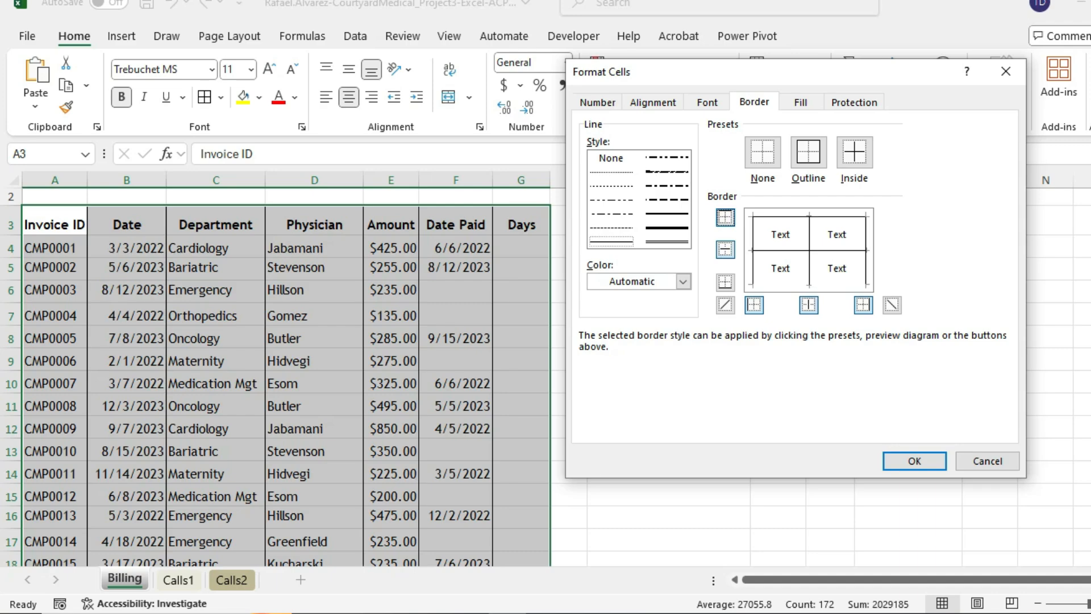
left_click(726, 282)
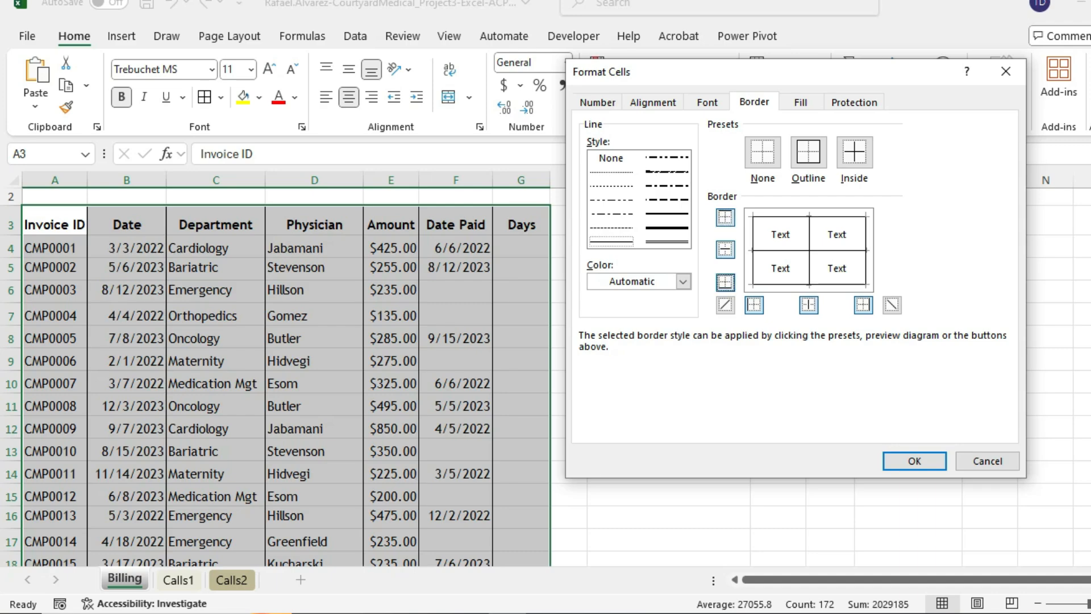
Remove the left, inside vertical and right borders from the A3:G33 border settings, and apply them to the Billing table.
left_click(754, 305)
left_click(809, 305)
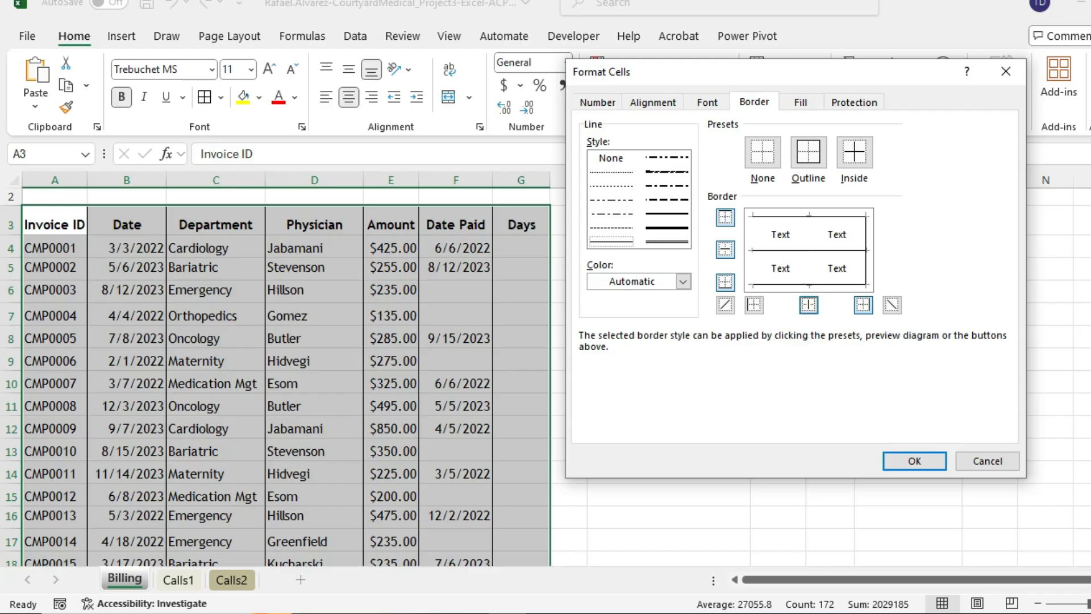
left_click(863, 305)
left_click(863, 305)
left_click(863, 305)
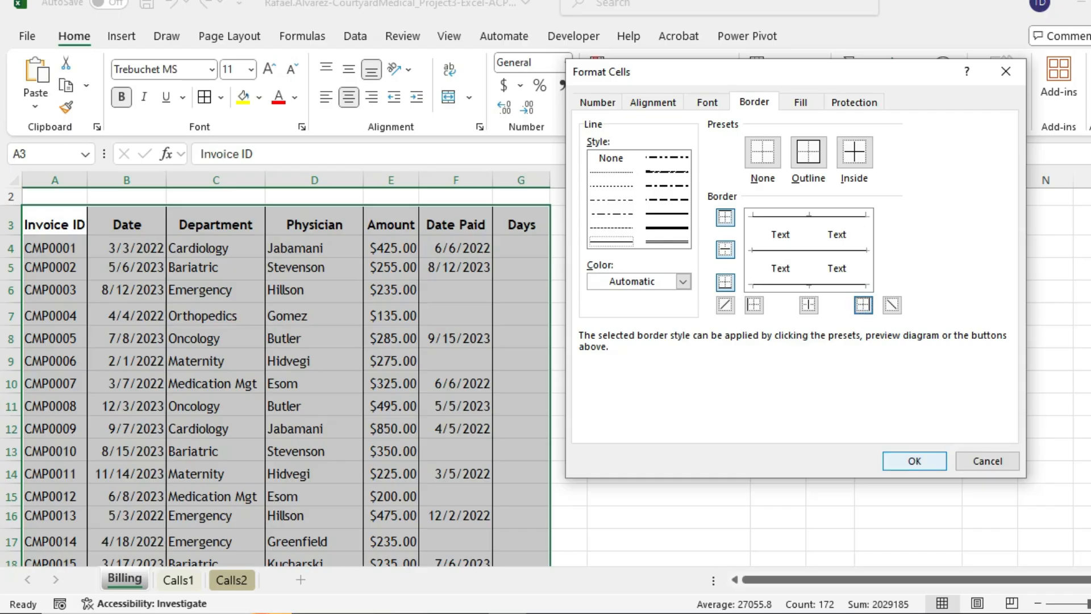
left_click(915, 461)
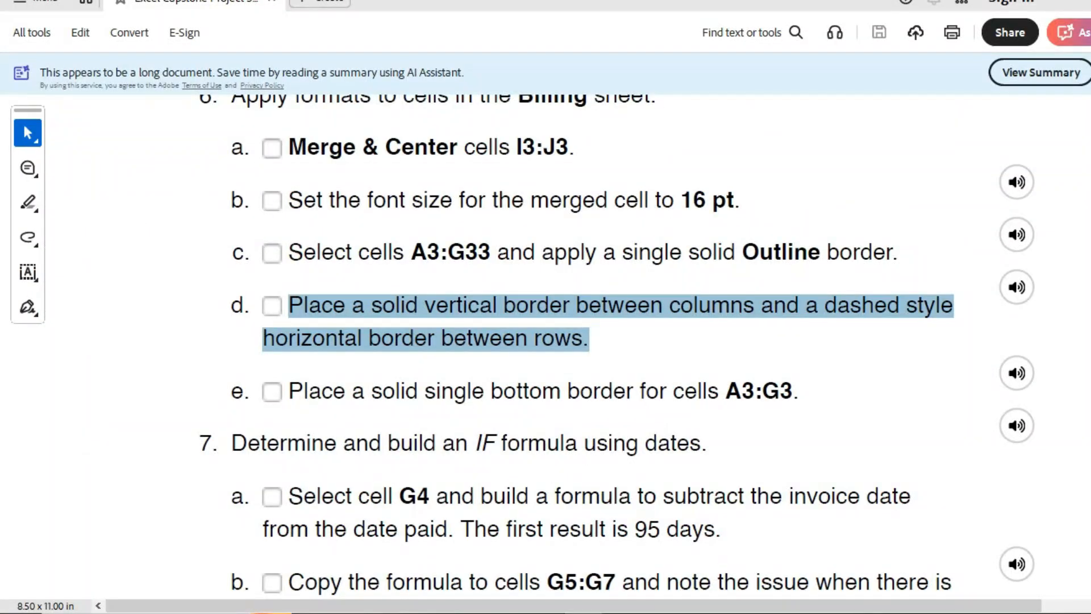
Review the remaining project instructions and completed-worksheet figures in the PDF through the submission steps, and return to border instruction 6d.
scroll(545, 341, "down", 15)
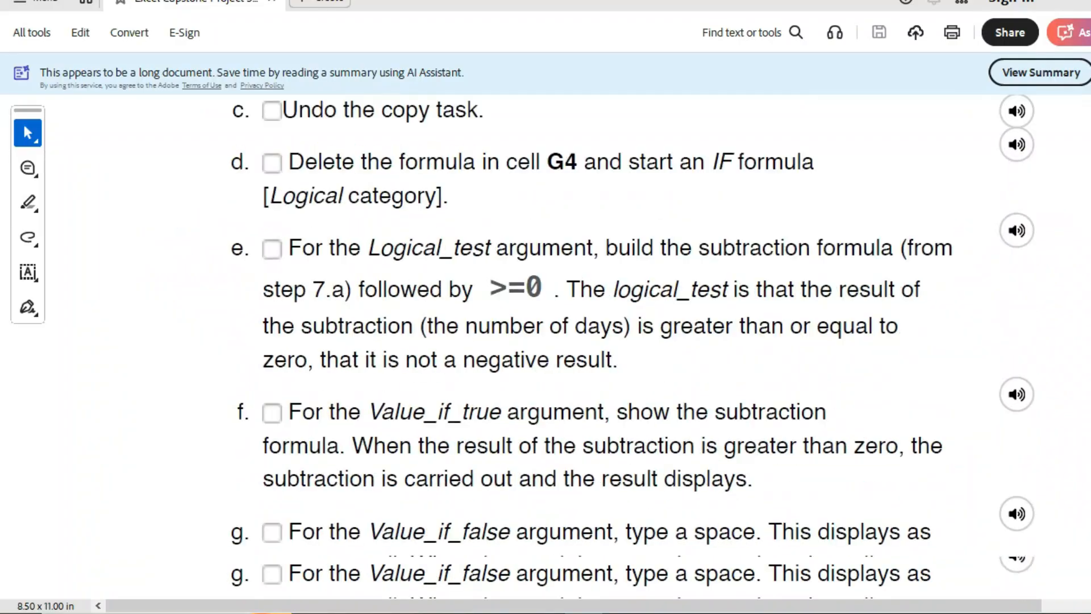
scroll(546, 341, "down", 15)
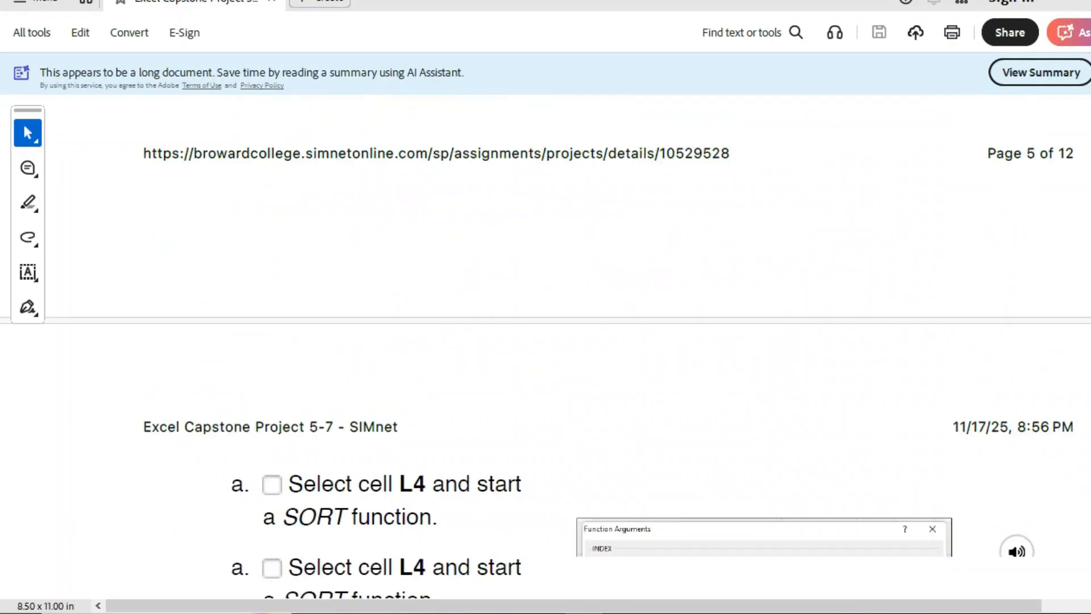
scroll(546, 341, "down", 15)
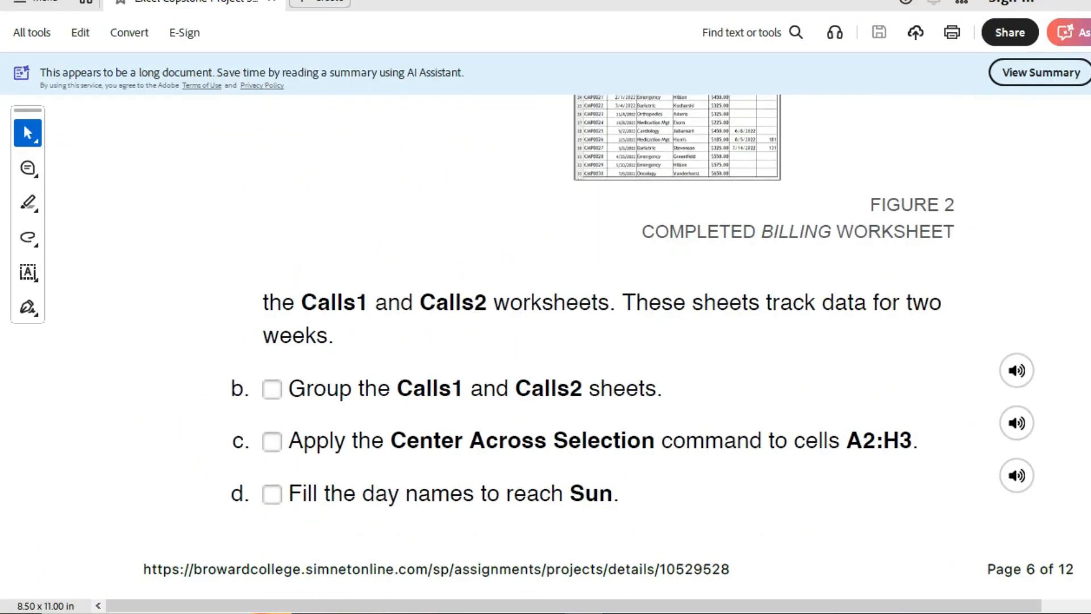
scroll(546, 341, "down", 15)
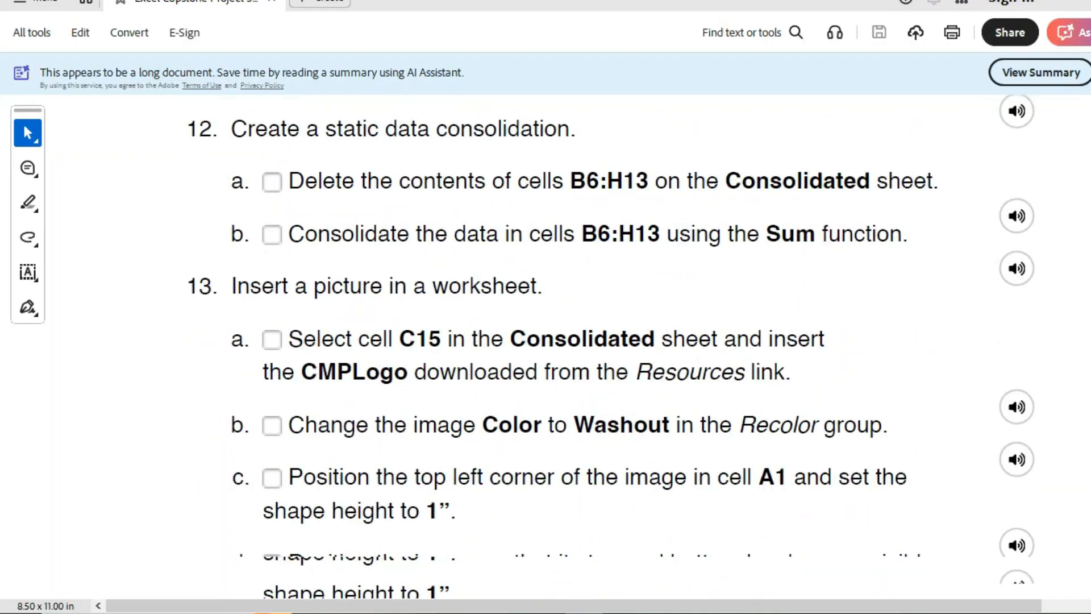
scroll(545, 341, "down", 15)
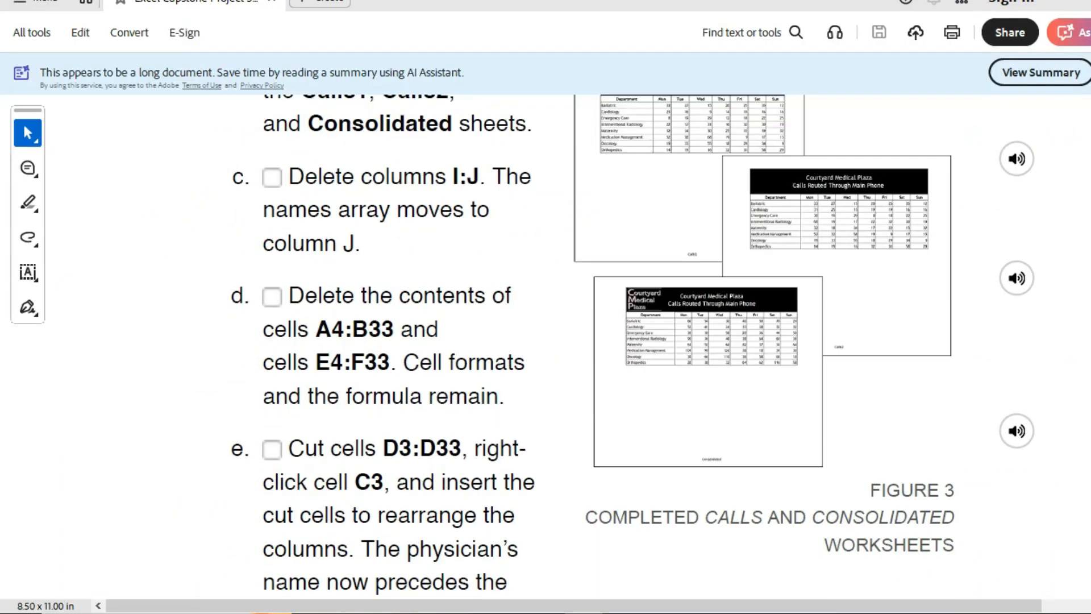
scroll(545, 341, "down", 15)
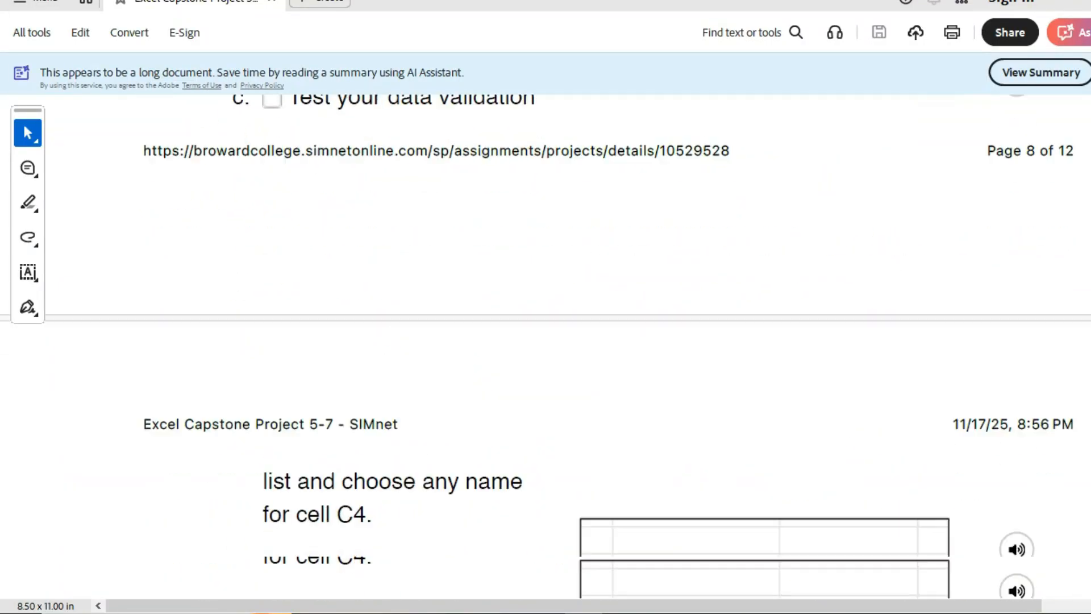
scroll(546, 341, "down", 15)
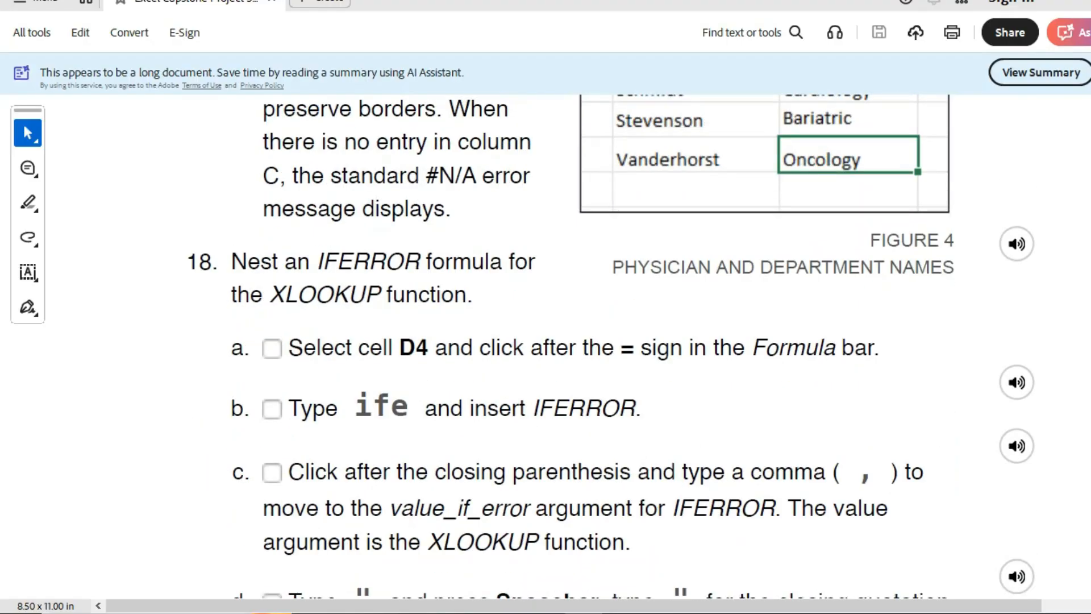
scroll(546, 341, "down", 15)
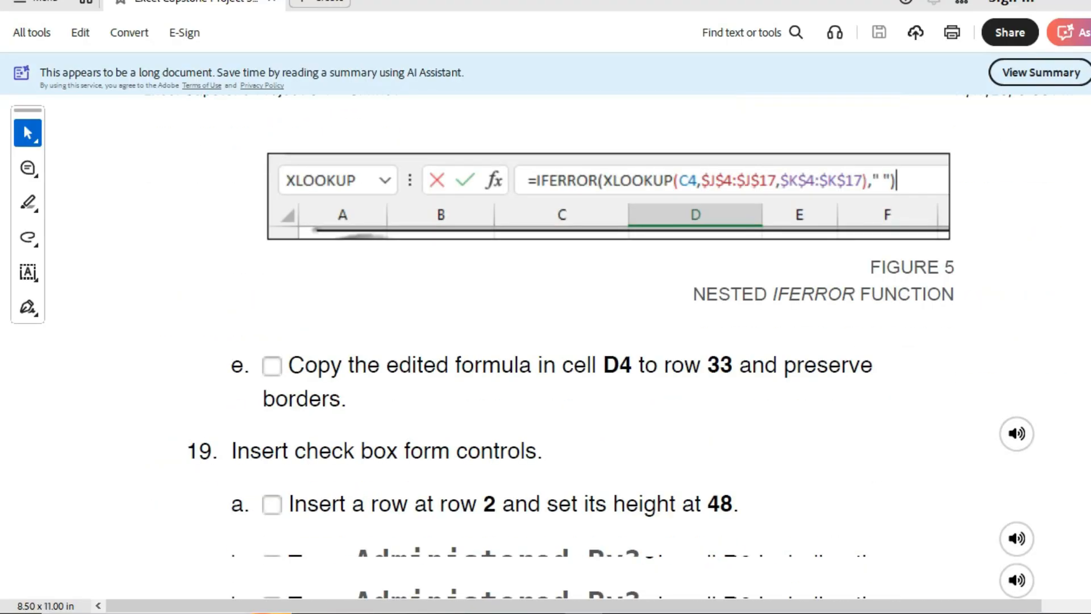
scroll(545, 341, "down", 15)
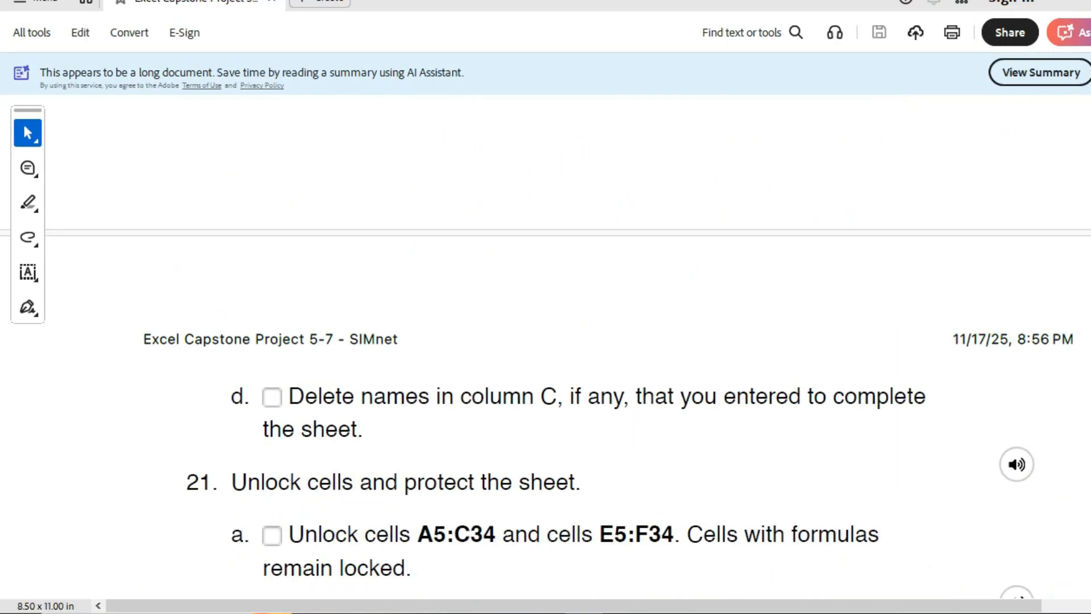
scroll(546, 341, "down", 15)
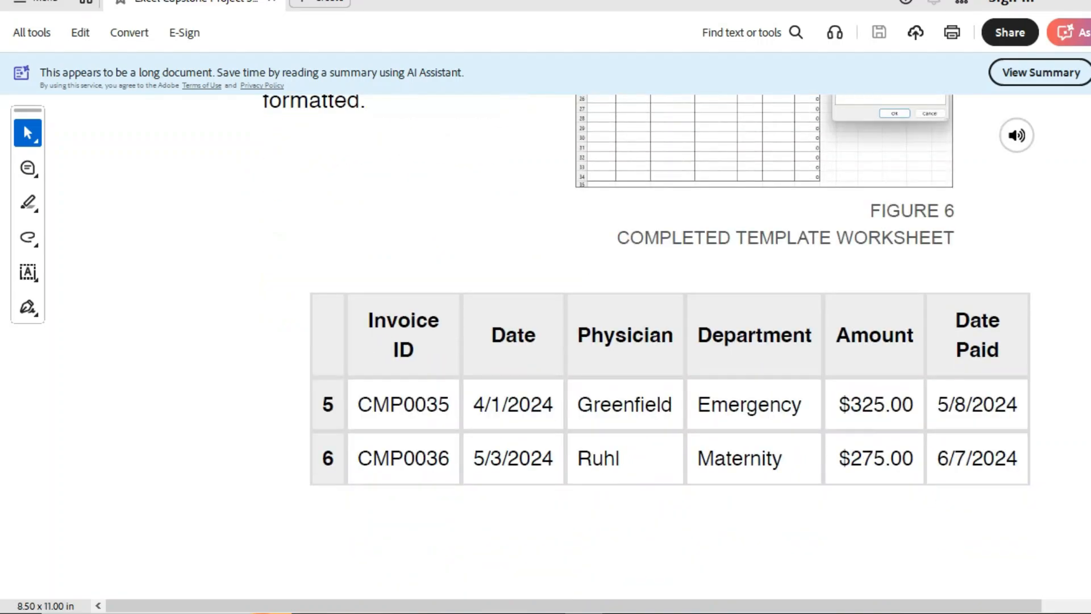
scroll(545, 341, "down", 12)
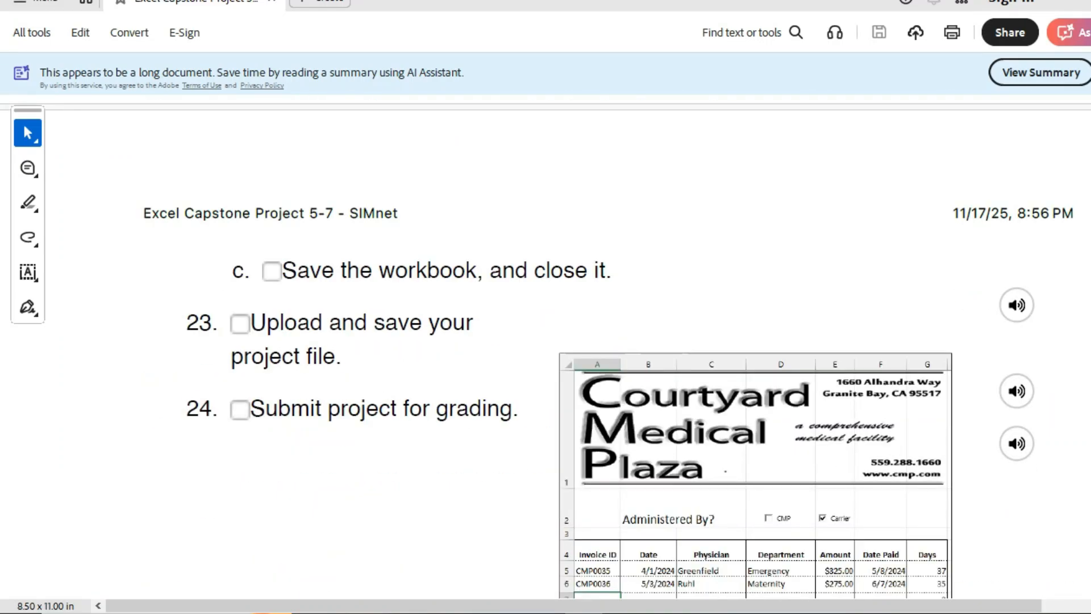
scroll(546, 341, "up", 20)
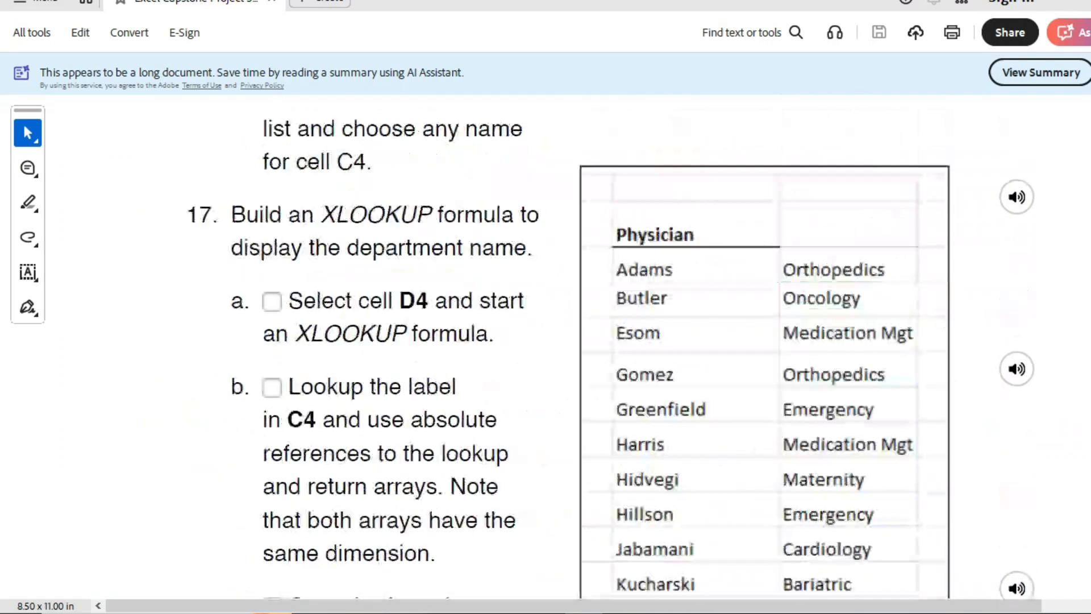
scroll(546, 341, "down", 15)
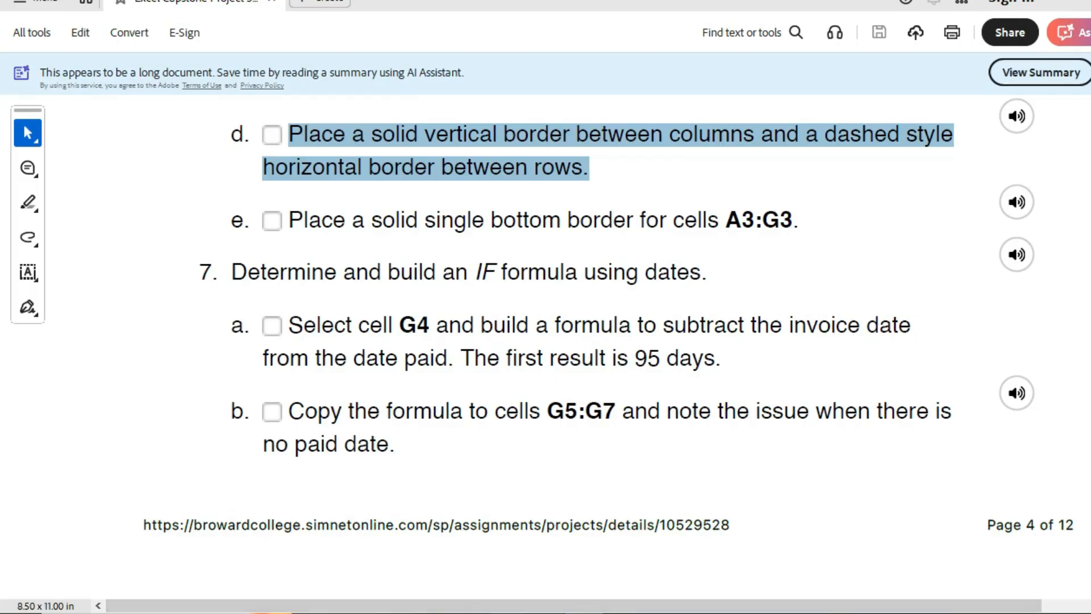
Switch back to the Excel workbook and select the billing table A3:G33 on the Billing sheet.
key("alt+Tab")
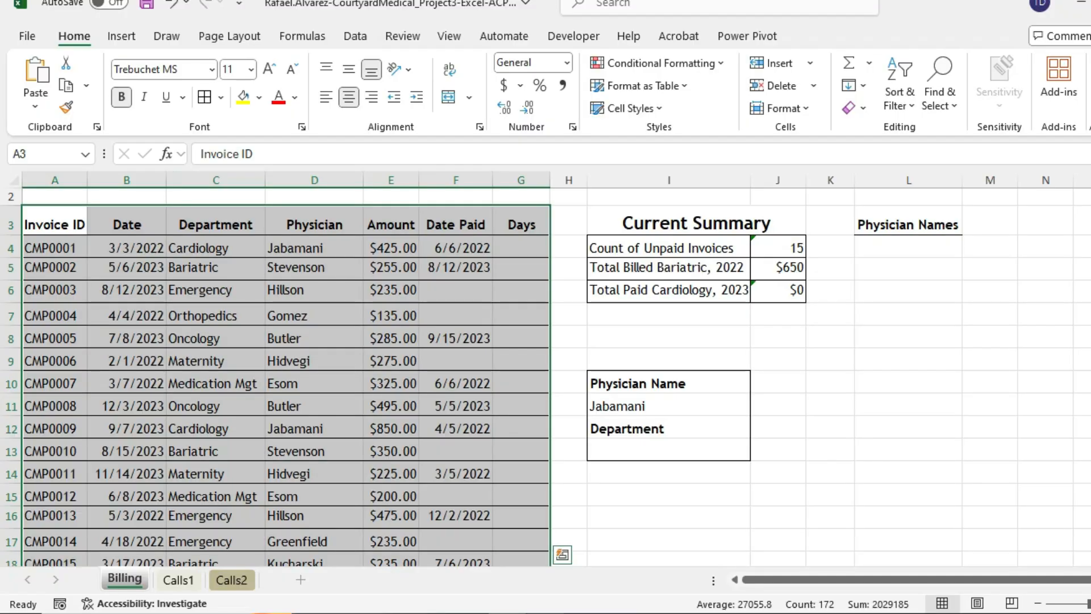
key("alt+Tab")
key("alt+Tab")
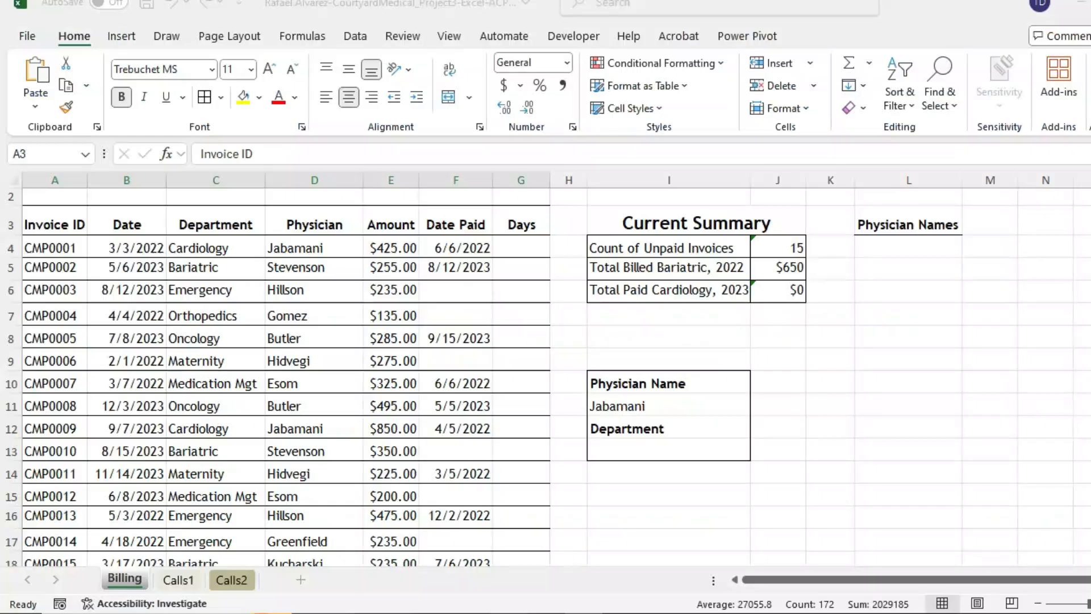
key("ctrl+a")
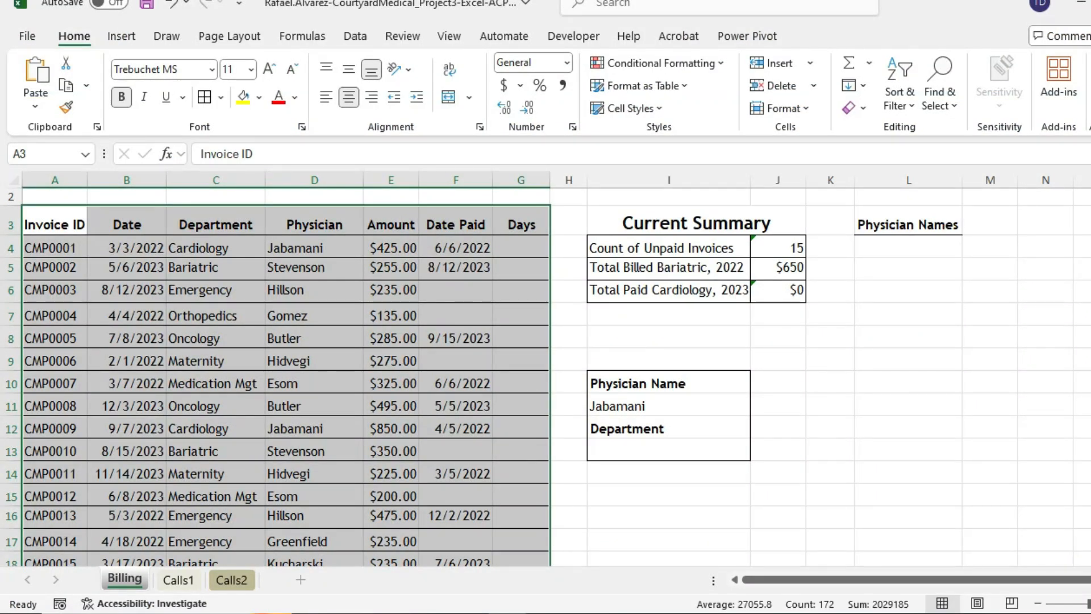